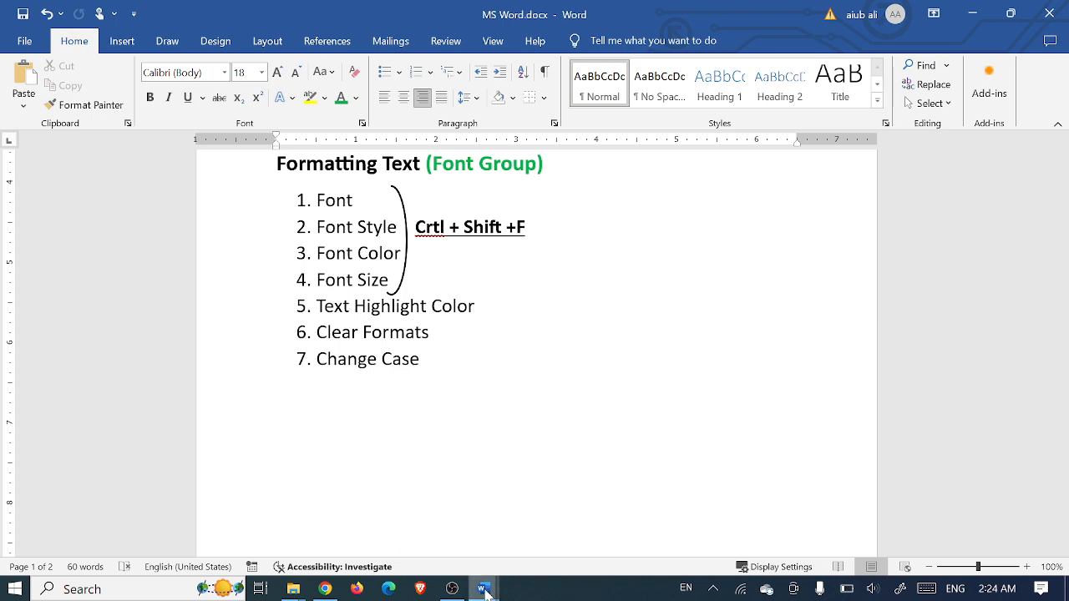
Switch to Practice.docx and scroll back to the top of page one
{"action": "mouse_move", "coordinate": [508, 574]}
{"action": "left_click", "coordinate": [558, 539]}
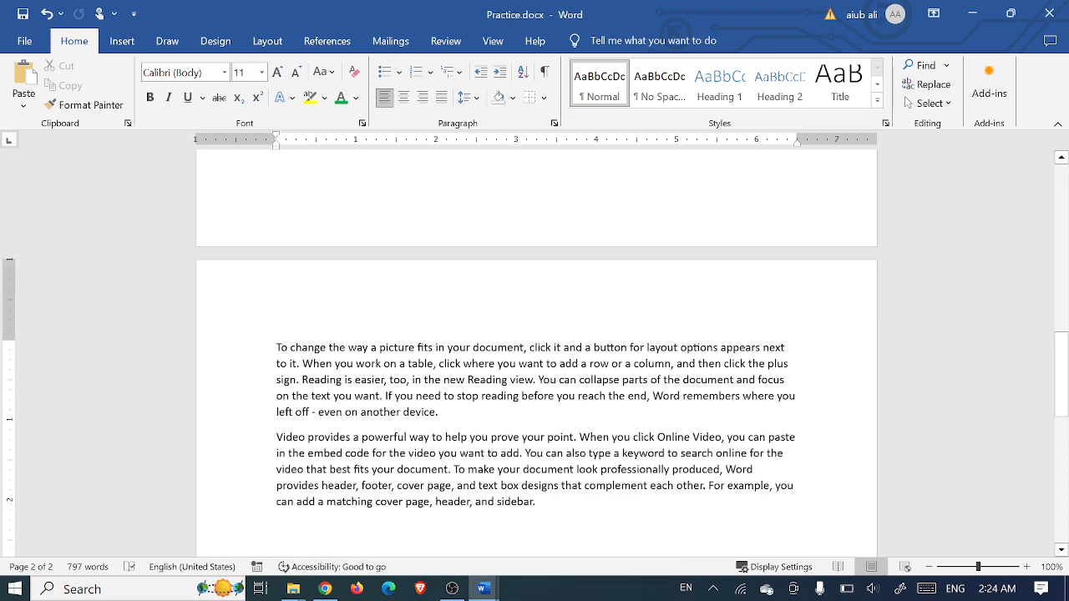
{"action": "left_click_drag", "start_coordinate": [1065, 352], "coordinate": [1065, 183]}
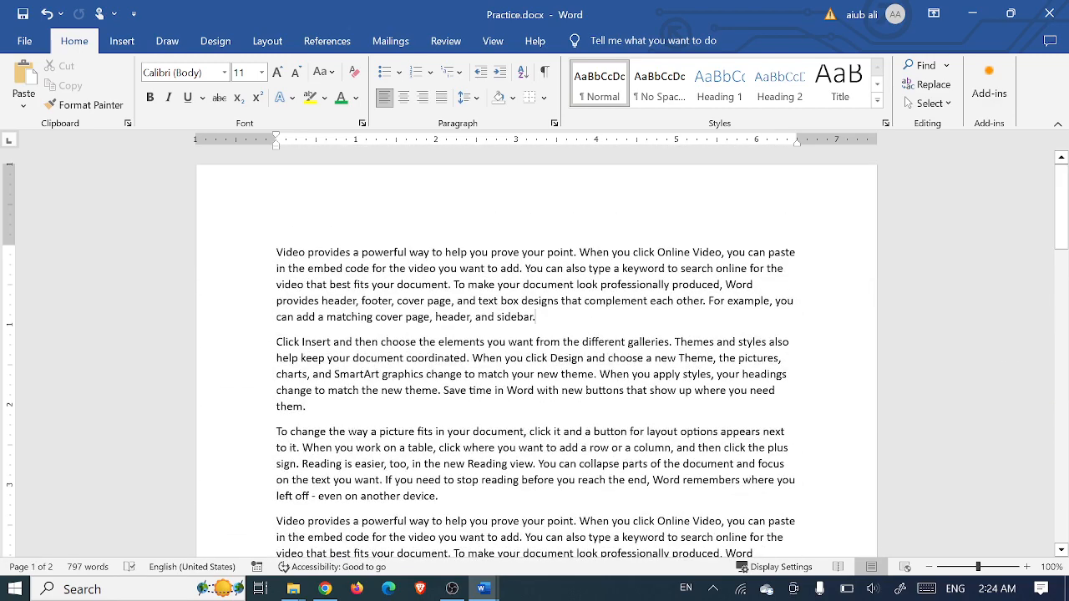
Practise selecting the word 'Video' and the whole first paragraph, then deselect
{"action": "double_click", "coordinate": [290, 251]}
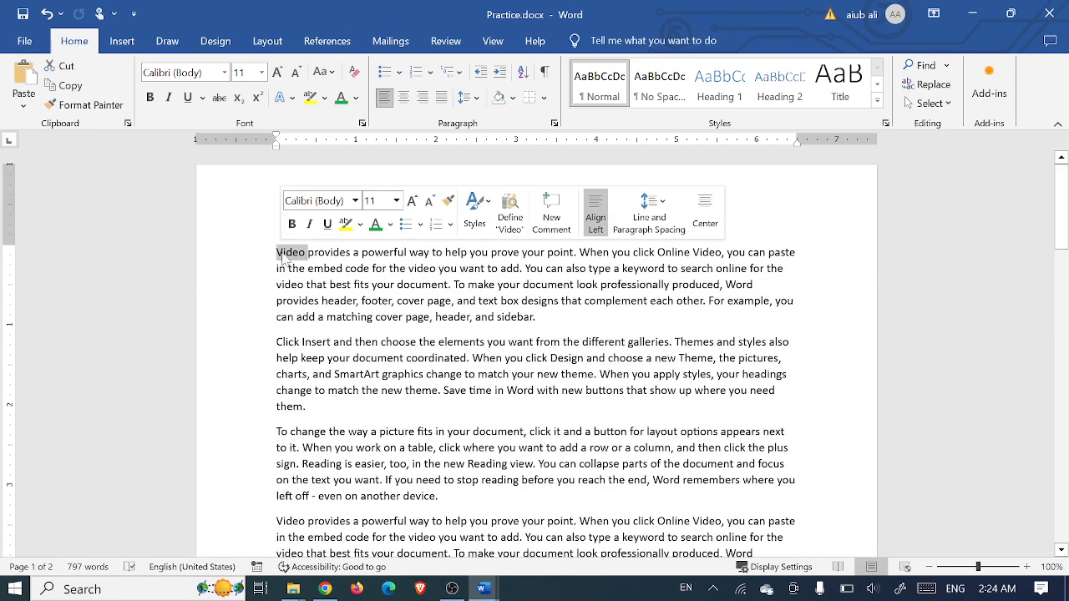
{"action": "left_click", "coordinate": [308, 252]}
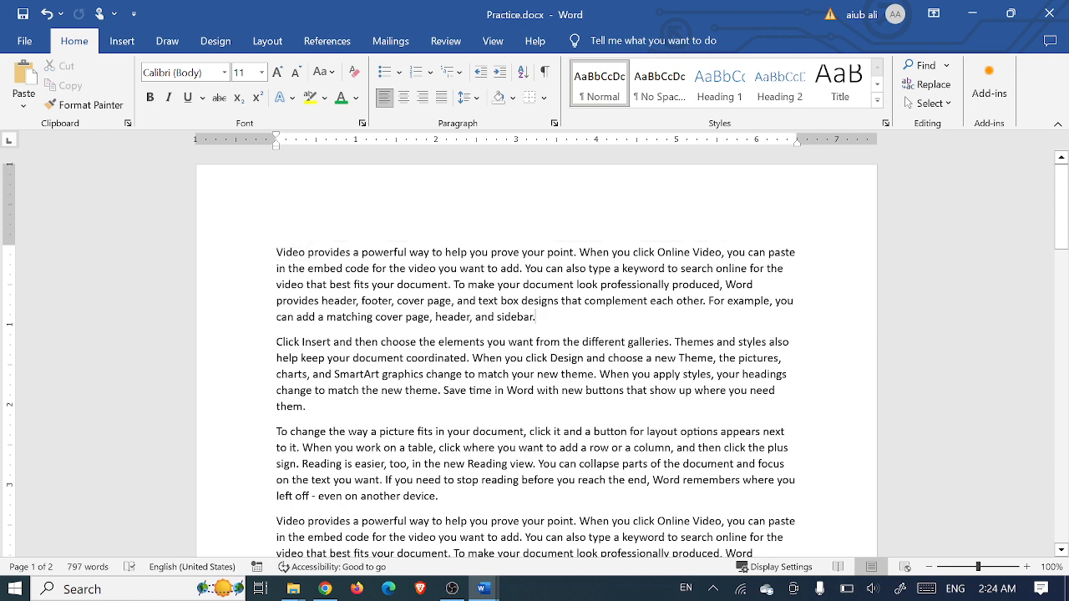
{"action": "left_click_drag", "start_coordinate": [535, 316], "coordinate": [276, 251]}
{"action": "left_click", "coordinate": [498, 302]}
{"action": "double_click", "coordinate": [286, 252]}
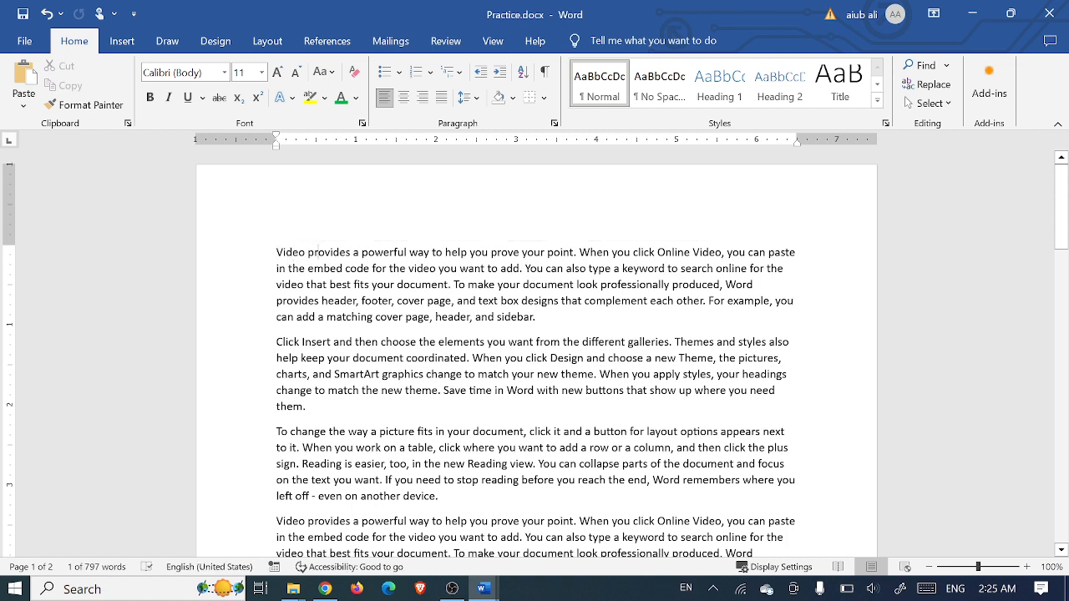
{"action": "triple_click", "coordinate": [348, 266]}
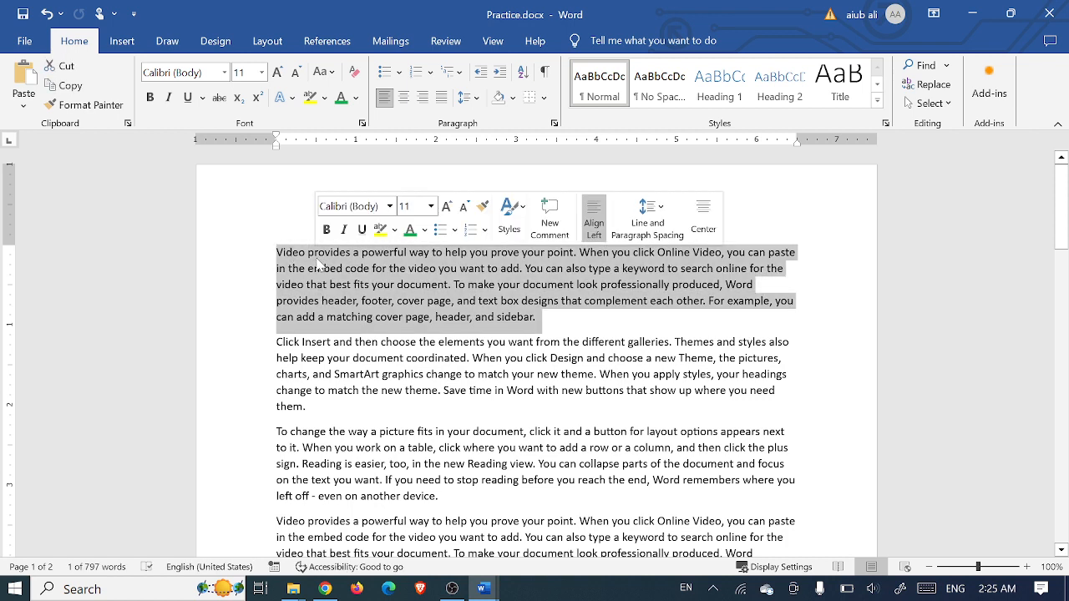
{"action": "left_click", "coordinate": [415, 265]}
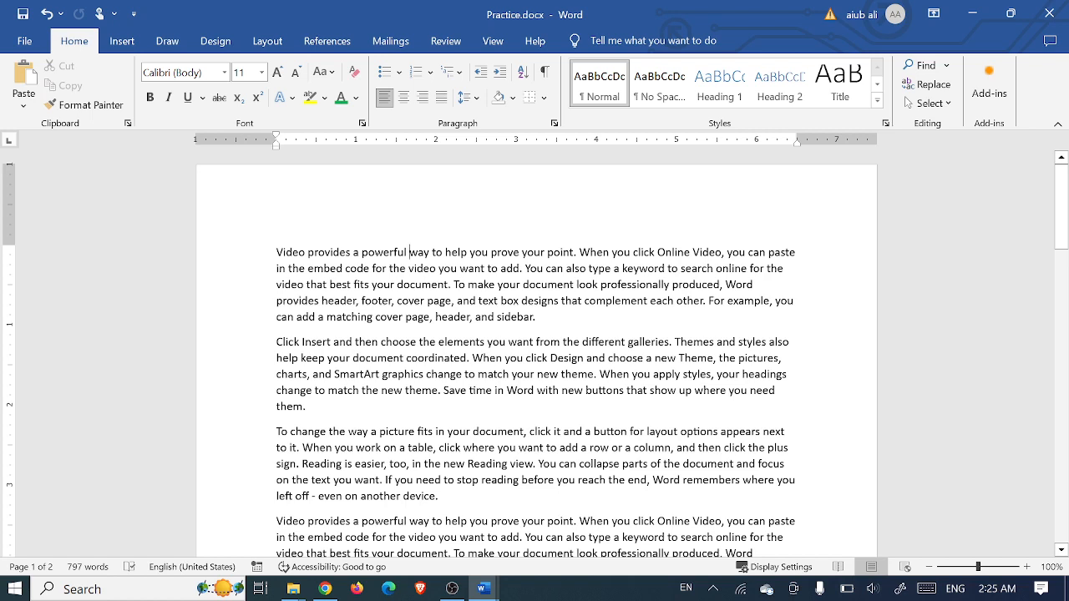
{"action": "left_click_drag", "start_coordinate": [277, 253], "coordinate": [301, 254]}
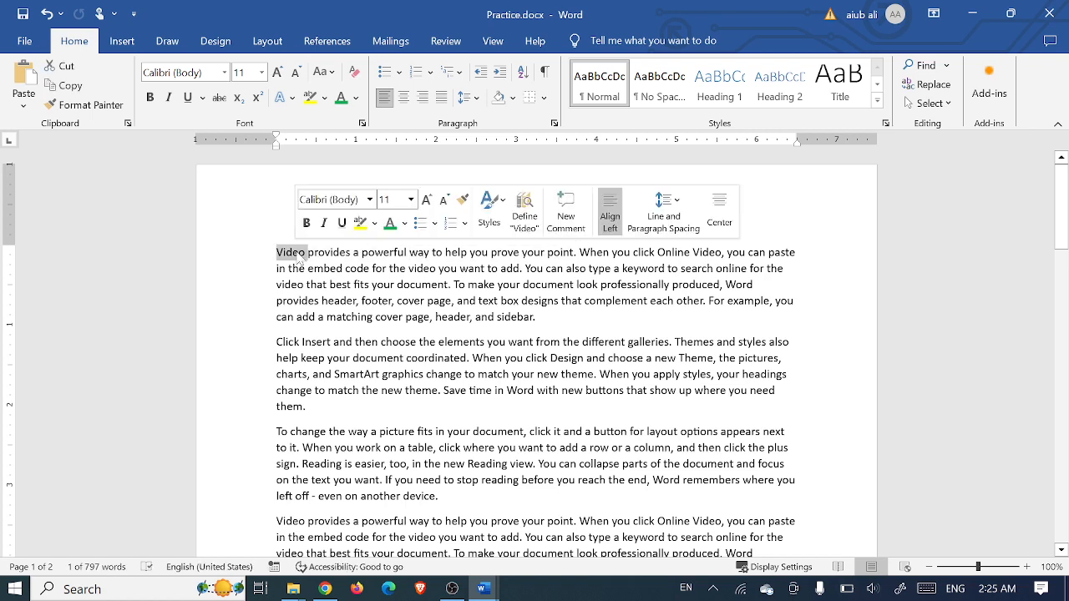
{"action": "left_click", "coordinate": [298, 255]}
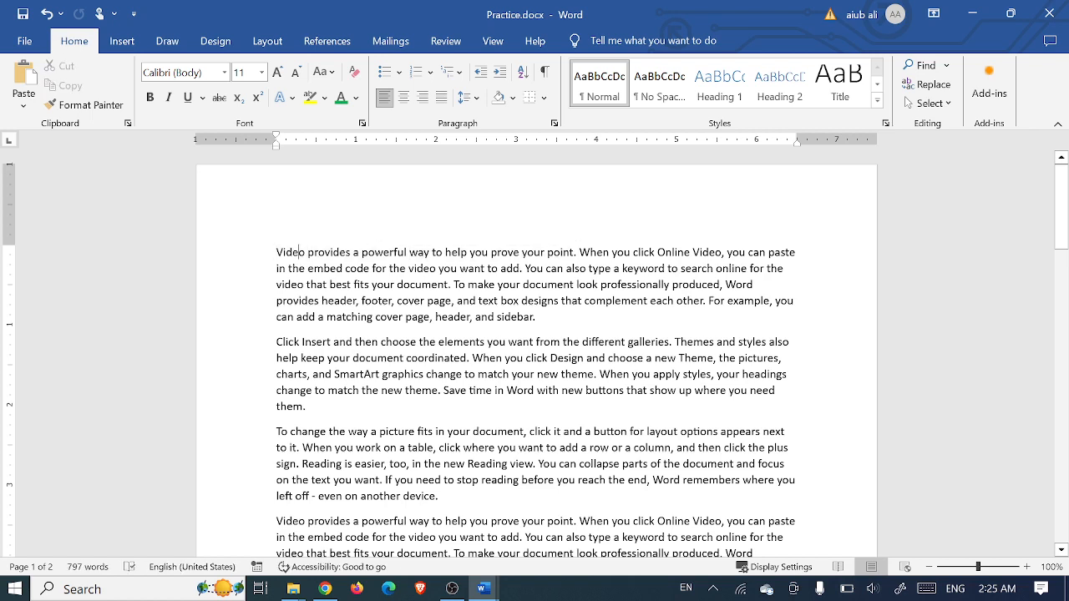
{"action": "left_click", "coordinate": [316, 253], "text": "ctrl"}
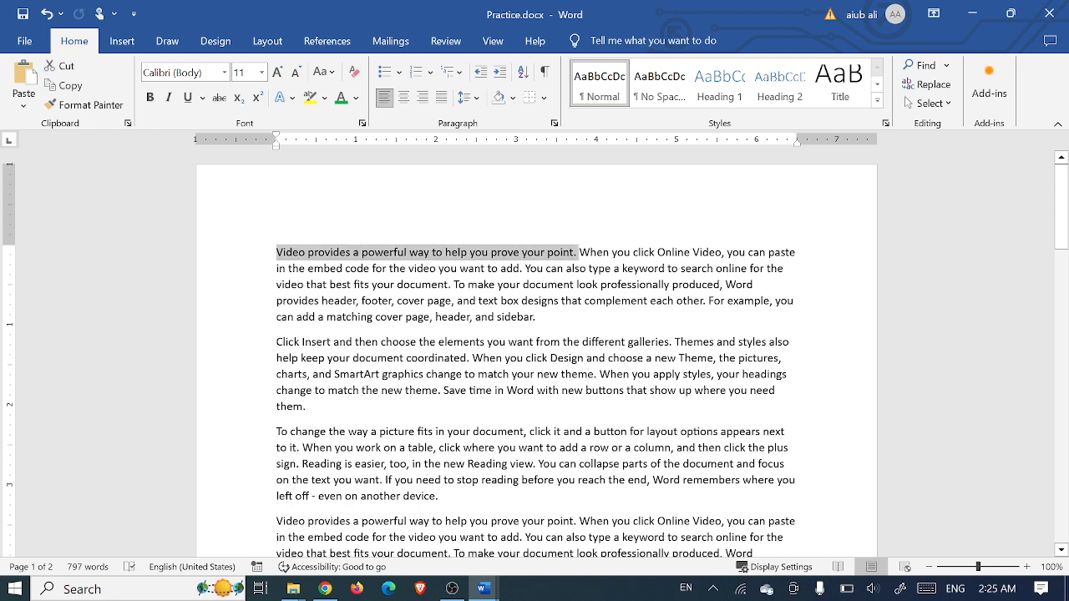
{"action": "double_click", "coordinate": [316, 253]}
{"action": "left_click", "coordinate": [316, 253], "text": "ctrl"}
{"action": "double_click", "coordinate": [317, 253]}
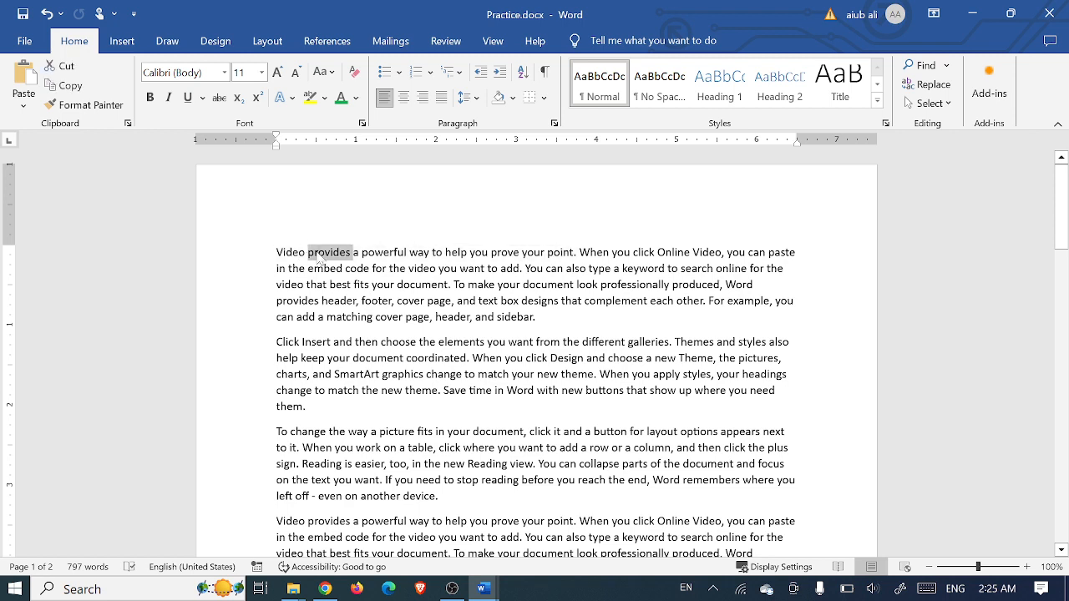
{"action": "left_click", "coordinate": [316, 253]}
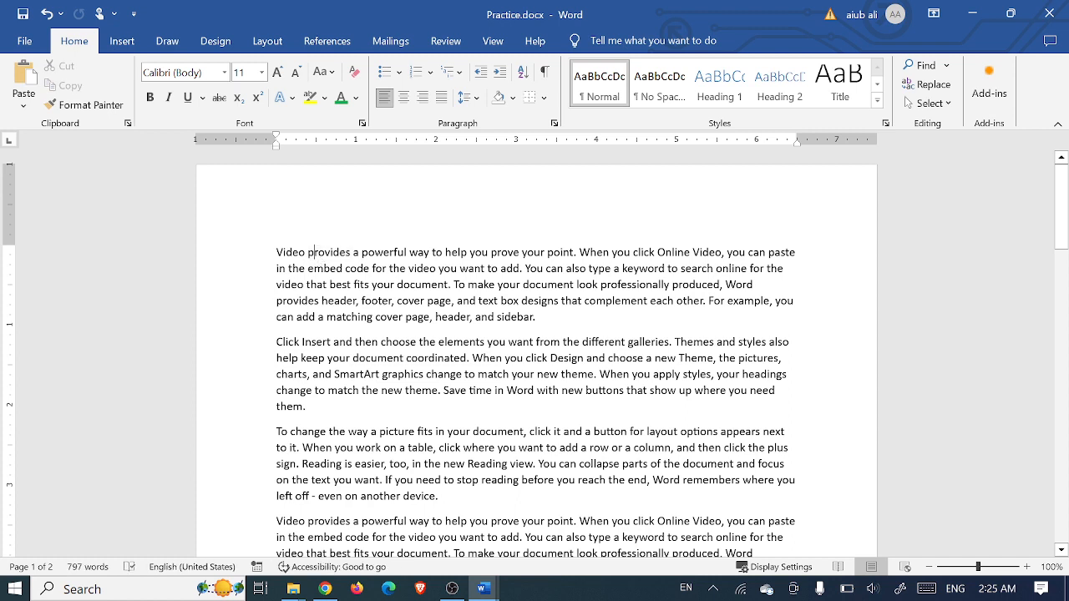
{"action": "left_click", "coordinate": [317, 253], "text": "ctrl"}
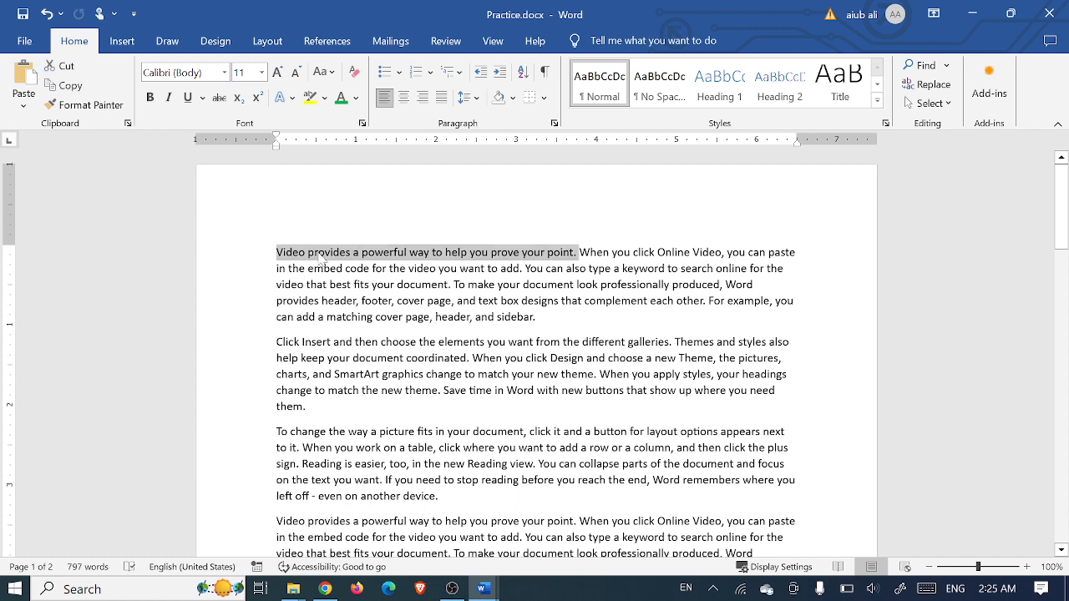
{"action": "double_click", "coordinate": [317, 253]}
{"action": "left_click", "coordinate": [318, 254], "text": "ctrl"}
{"action": "double_click", "coordinate": [319, 257]}
{"action": "triple_click", "coordinate": [320, 258]}
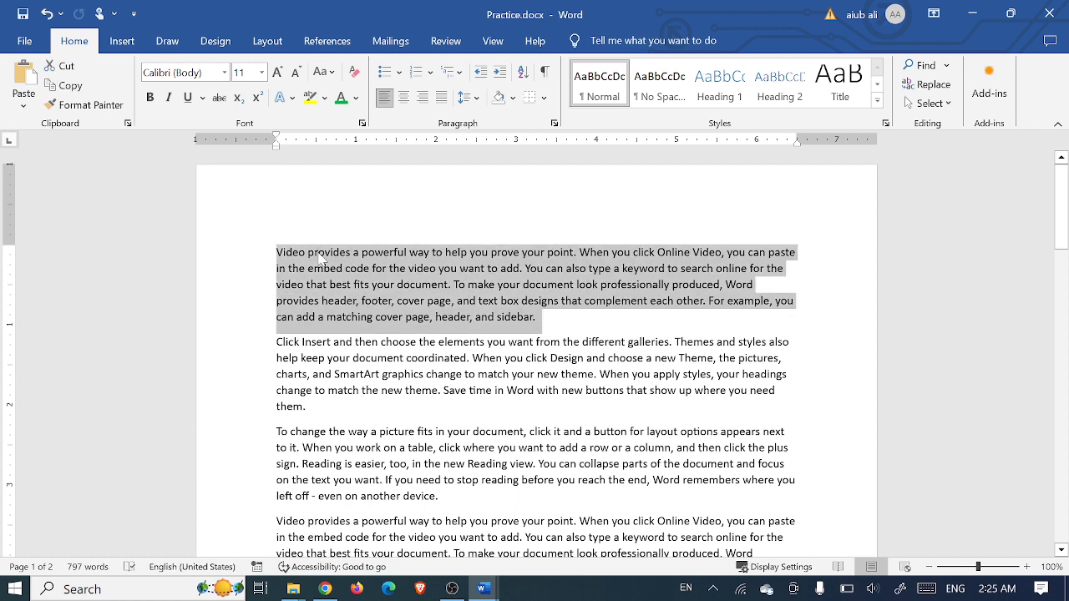
{"action": "left_click", "coordinate": [320, 258], "text": "ctrl"}
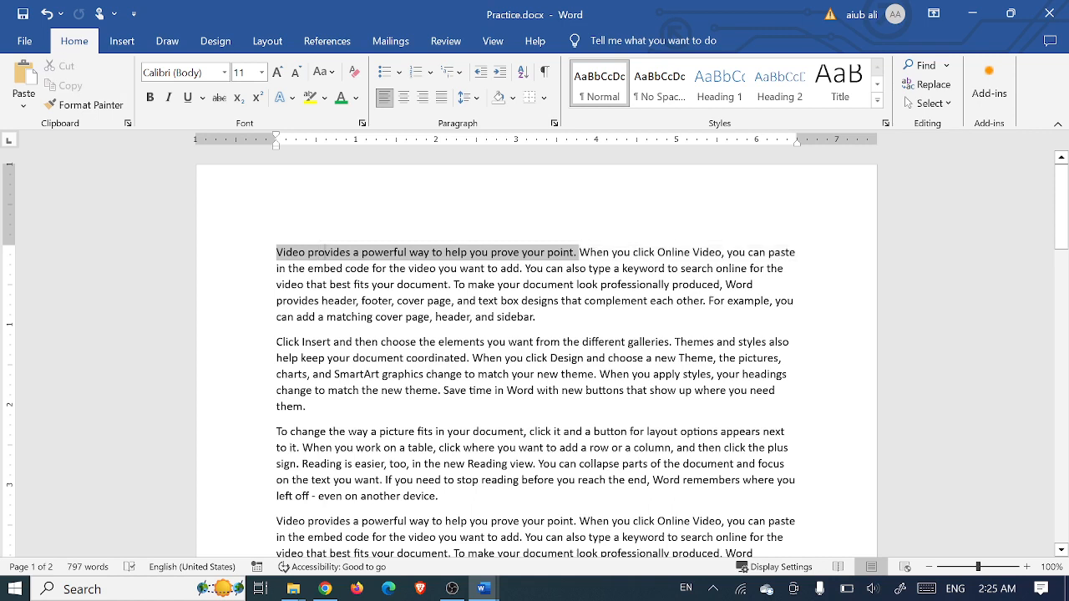
{"action": "double_click", "coordinate": [324, 258]}
{"action": "triple_click", "coordinate": [323, 258]}
{"action": "left_click", "coordinate": [323, 258]}
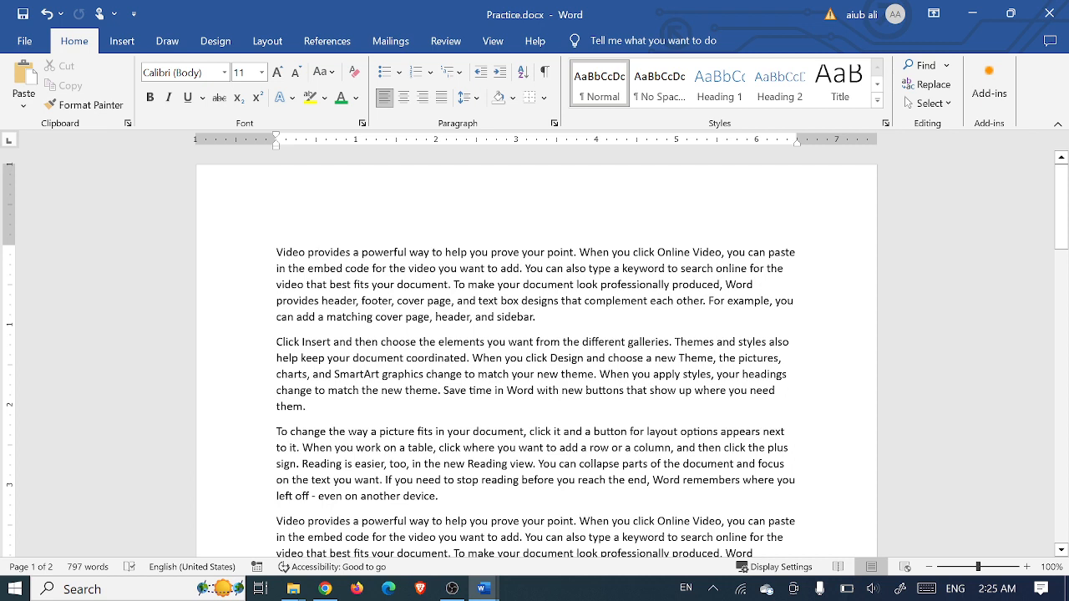
{"action": "left_click", "coordinate": [232, 264]}
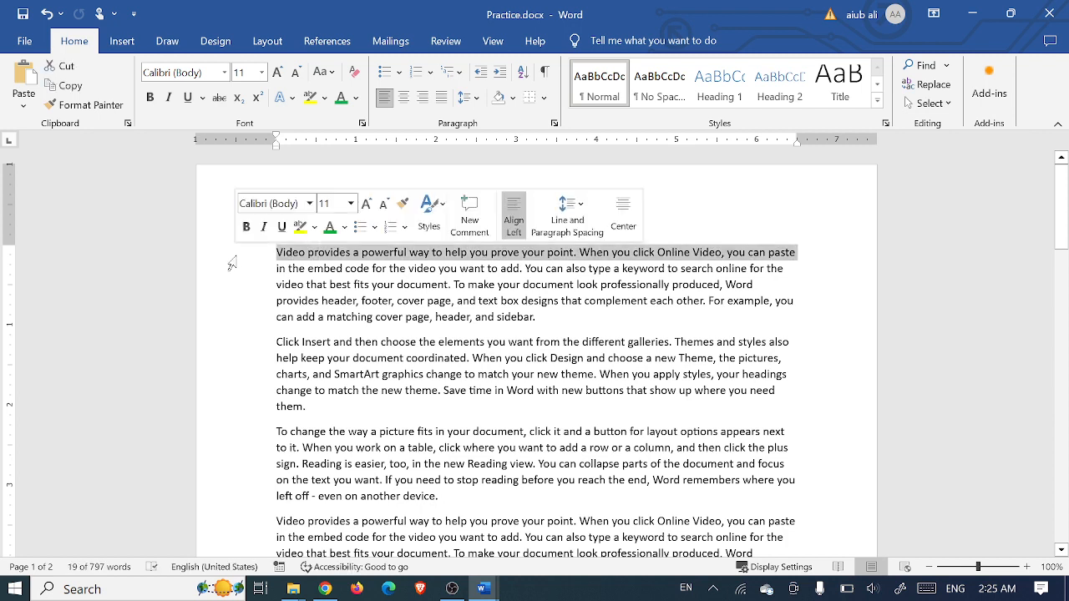
{"action": "left_click", "coordinate": [298, 269]}
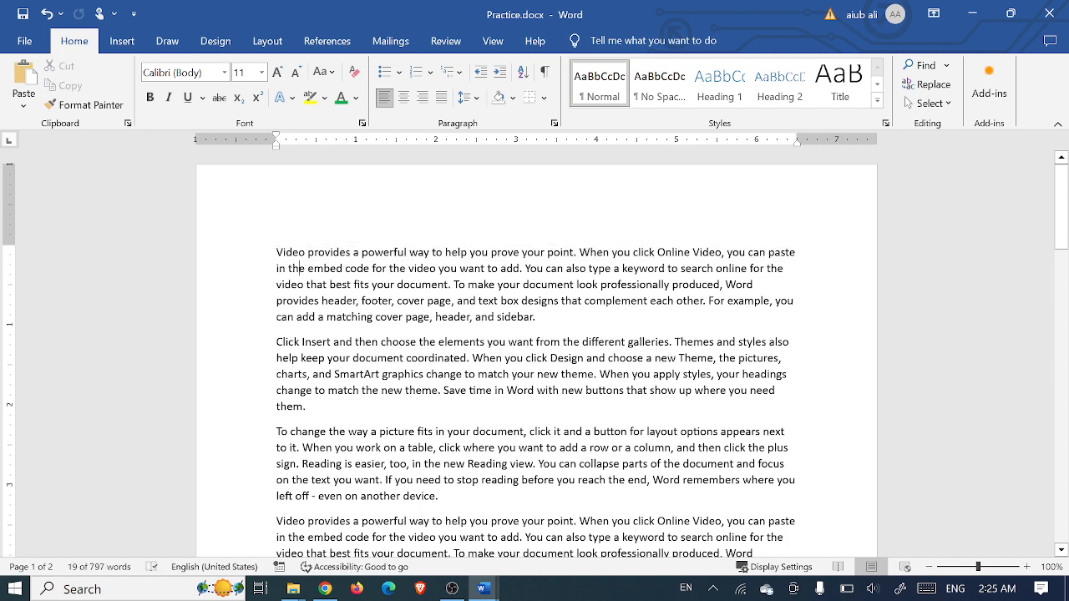
{"action": "triple_click", "coordinate": [234, 260]}
{"action": "left_click", "coordinate": [234, 259]}
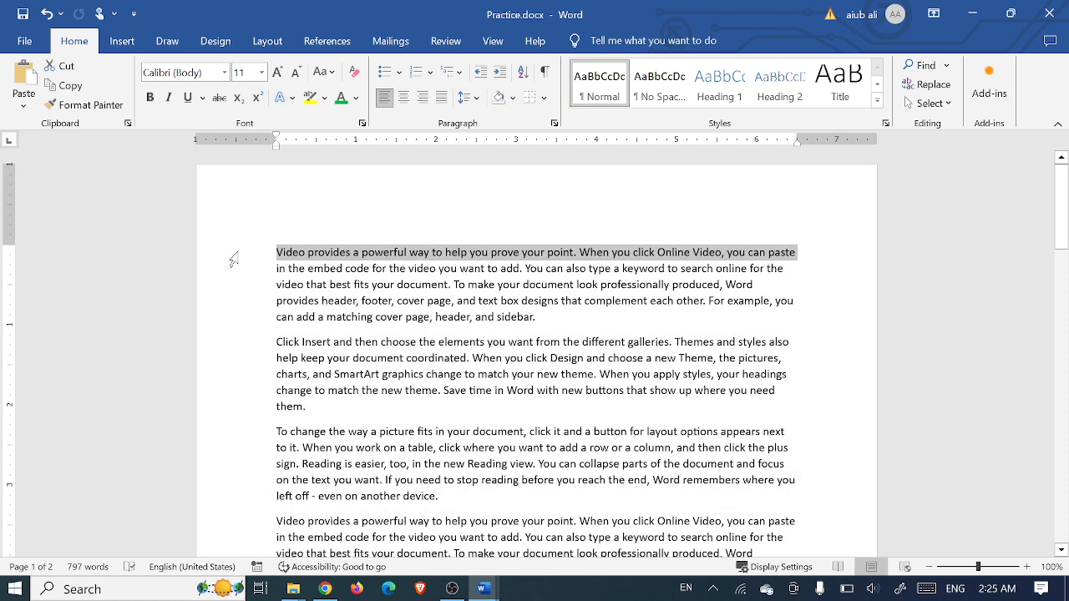
{"action": "left_click", "coordinate": [377, 284]}
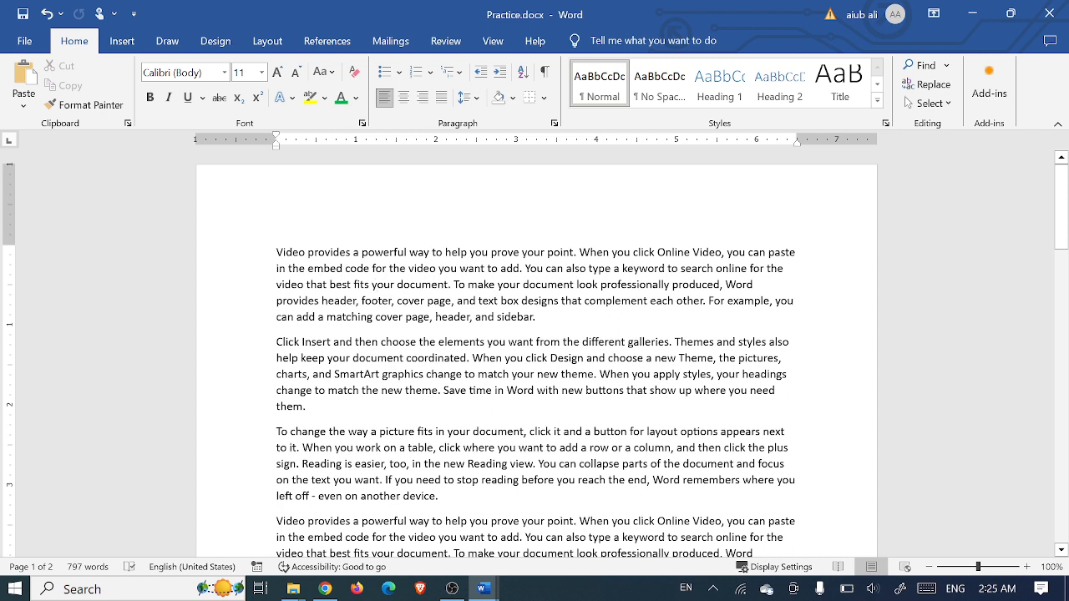
Practise selecting the first paragraph line by line, by triple-click, and the word 'make'
{"action": "left_click_drag", "start_coordinate": [276, 251], "coordinate": [269, 278]}
{"action": "left_click", "coordinate": [559, 324]}
{"action": "left_click", "coordinate": [535, 317]}
{"action": "triple_click", "coordinate": [468, 268]}
{"action": "double_click", "coordinate": [480, 284]}
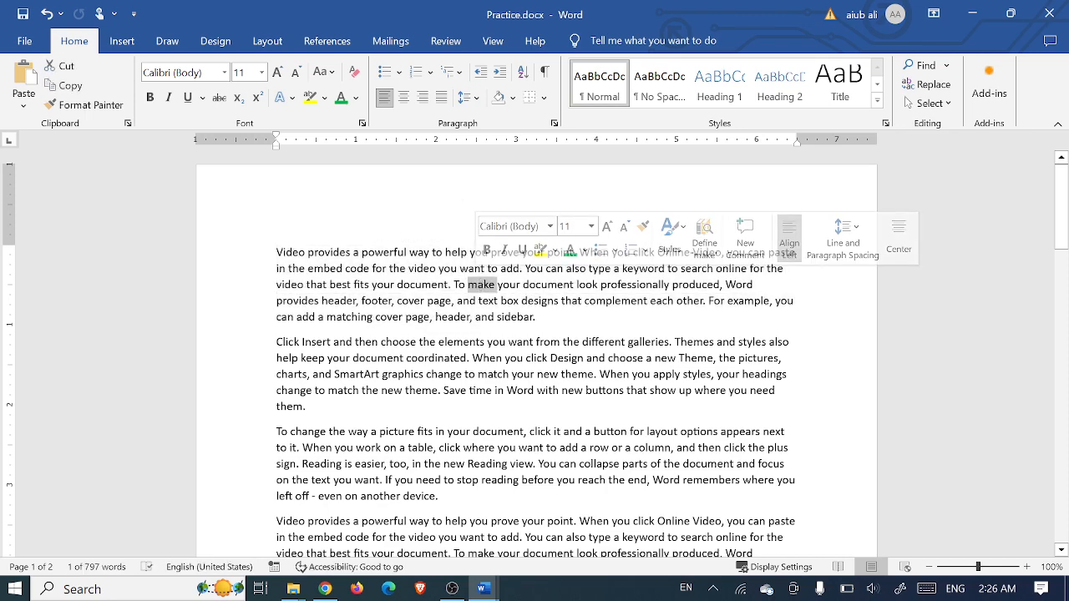
{"action": "left_click", "coordinate": [536, 318]}
Drag-select back from the paragraph end, then select 'Video provides a powerful way to help'
{"action": "left_click_drag", "start_coordinate": [535, 317], "coordinate": [276, 252]}
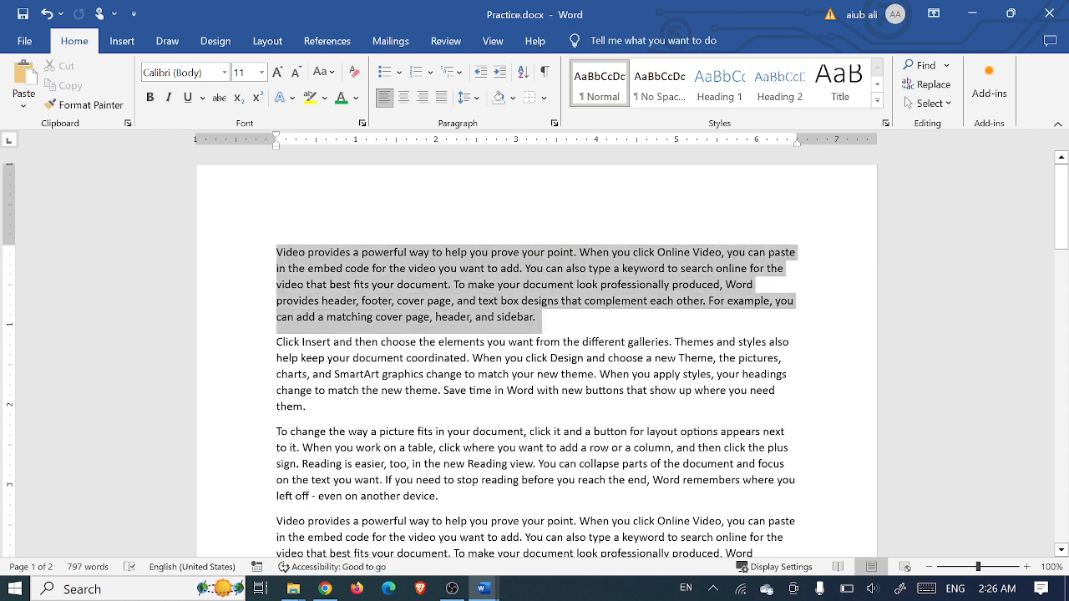
{"action": "left_click", "coordinate": [602, 318]}
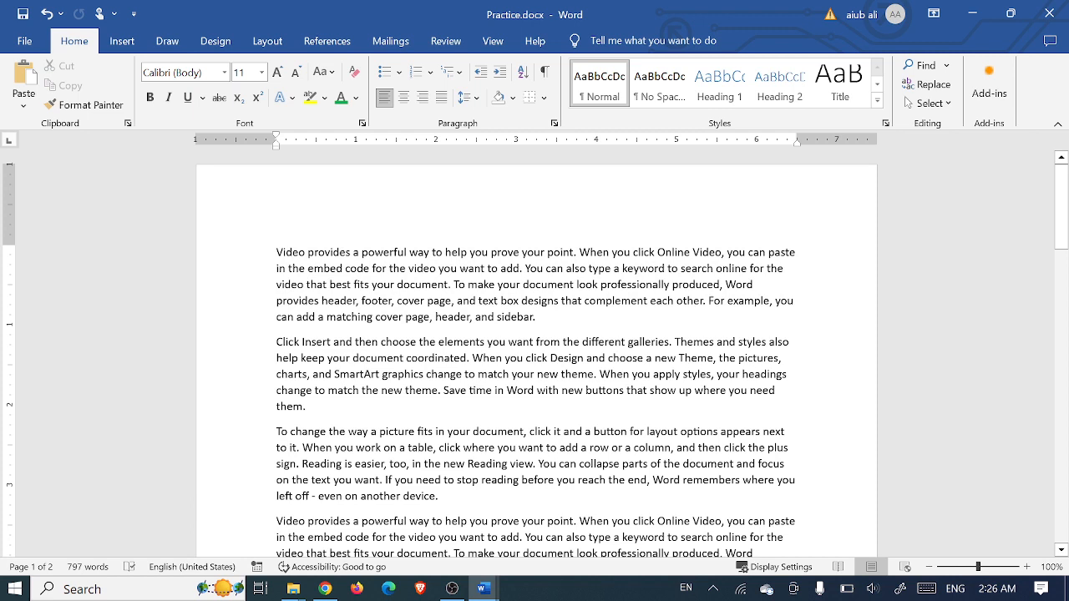
{"action": "left_click_drag", "start_coordinate": [277, 252], "coordinate": [470, 252]}
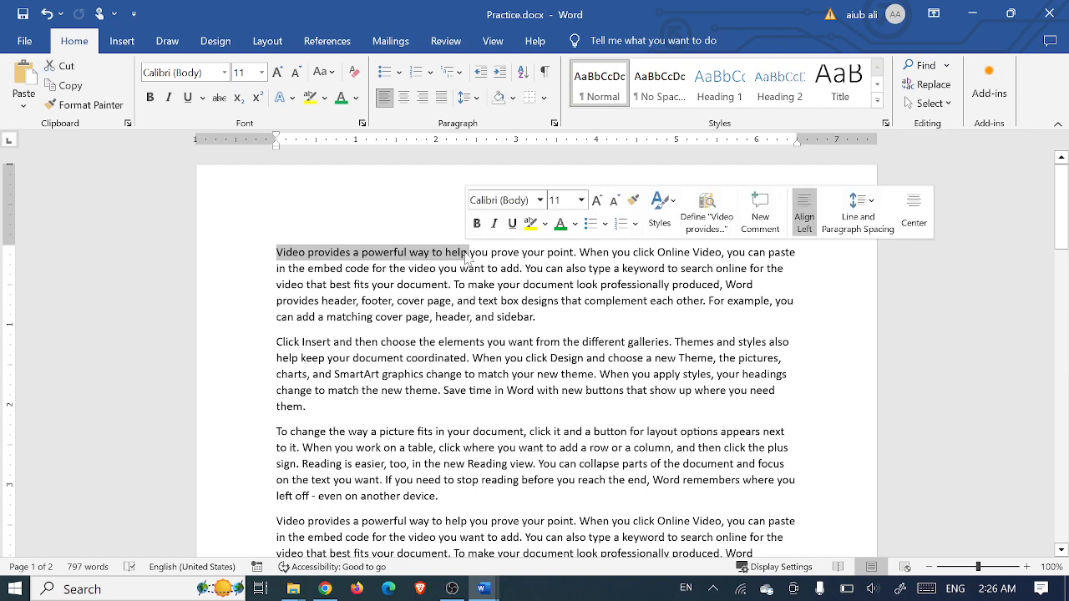
Make 'Video provides a powerful way to help' bold, italic and underlined, then select the first paragraph
{"action": "left_click", "coordinate": [151, 97]}
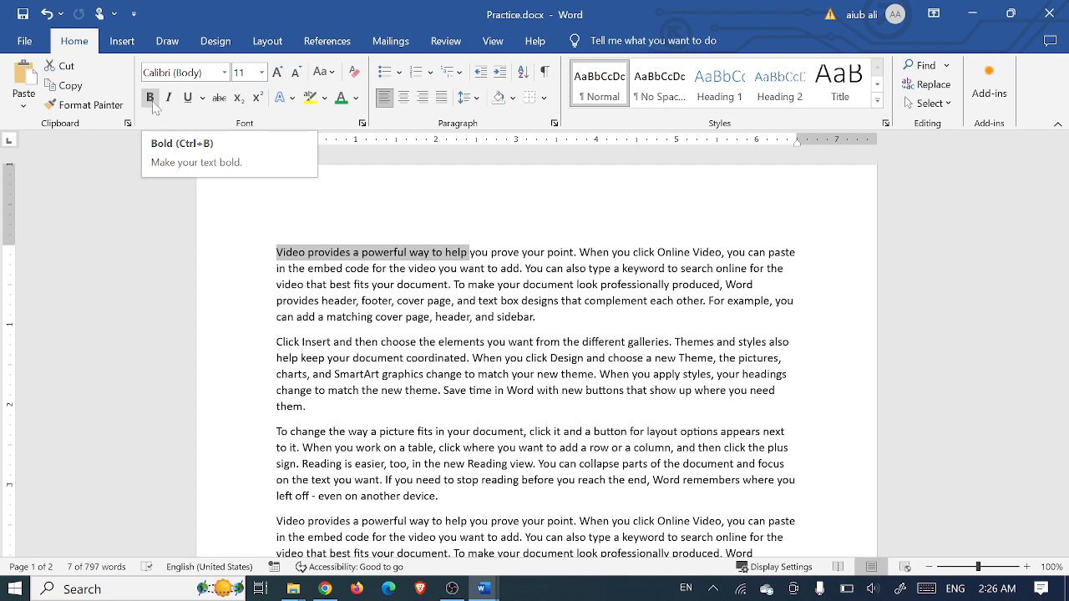
{"action": "left_click", "coordinate": [152, 98]}
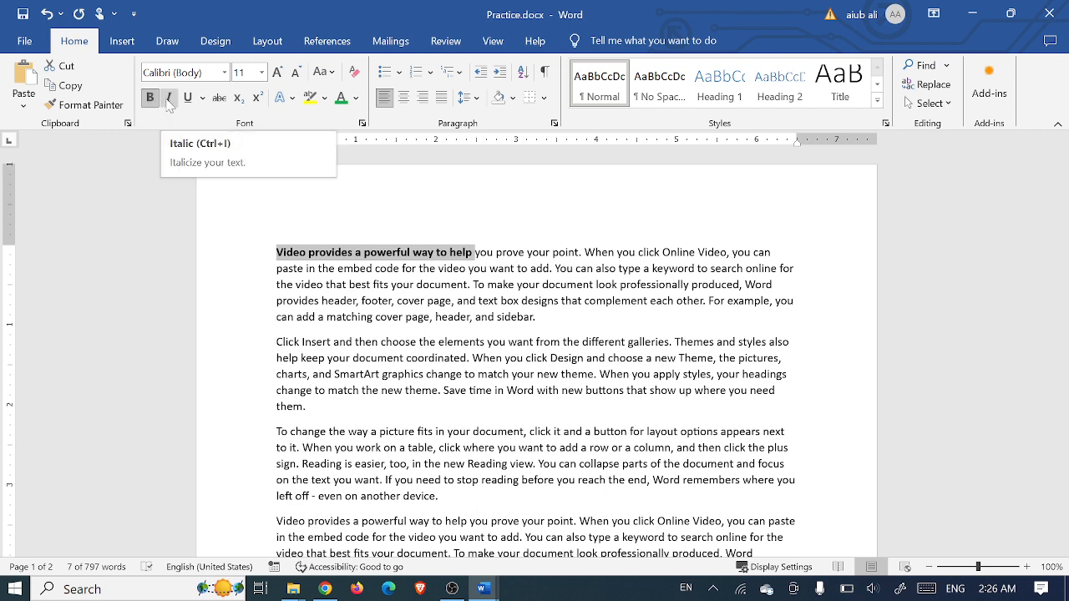
{"action": "left_click", "coordinate": [168, 101]}
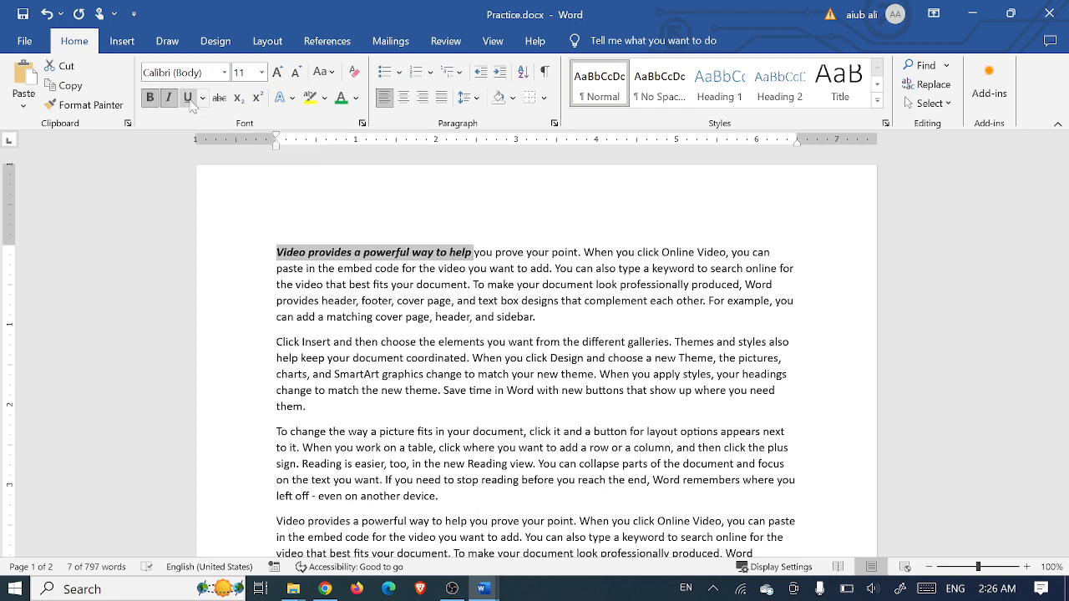
{"action": "left_click", "coordinate": [188, 98]}
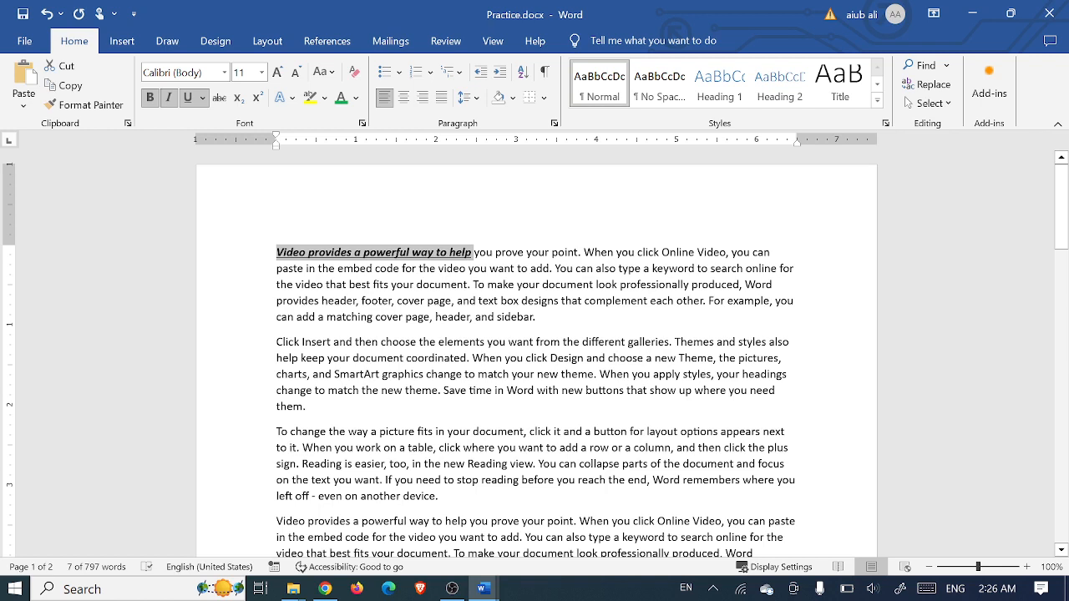
{"action": "left_click_drag", "start_coordinate": [539, 319], "coordinate": [262, 252]}
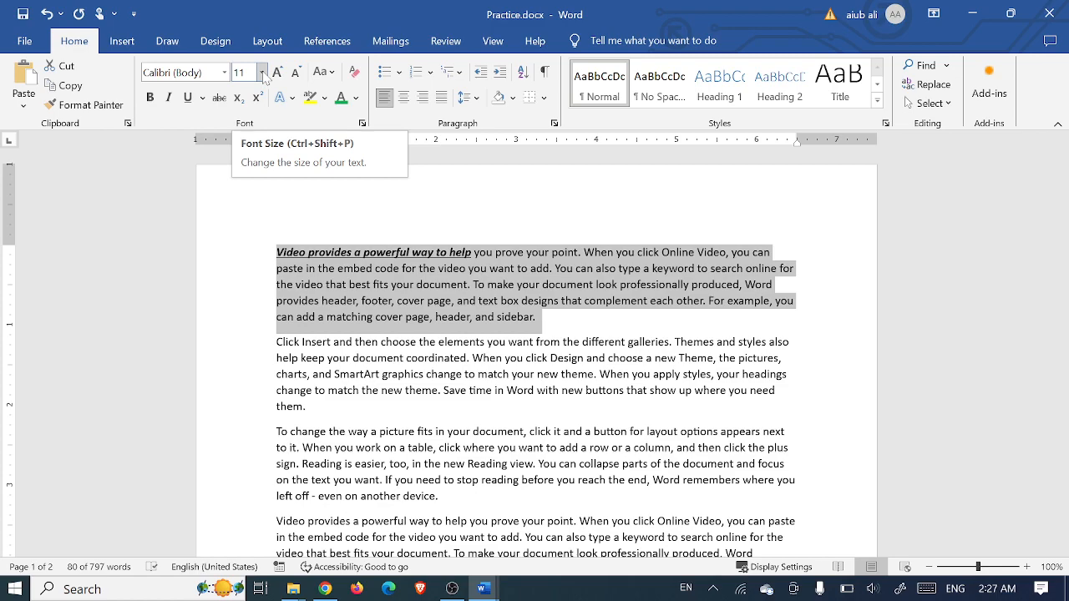
Try setting the word 'Video' to 80 pt in the Font Size box, then undo it
{"action": "left_click", "coordinate": [262, 73]}
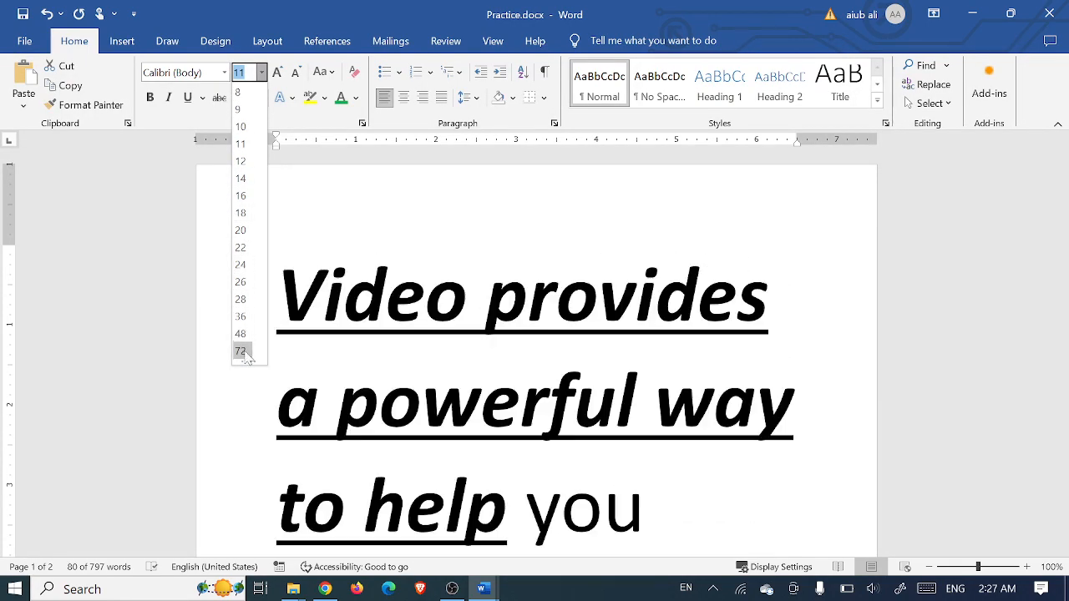
{"action": "left_click", "coordinate": [378, 244]}
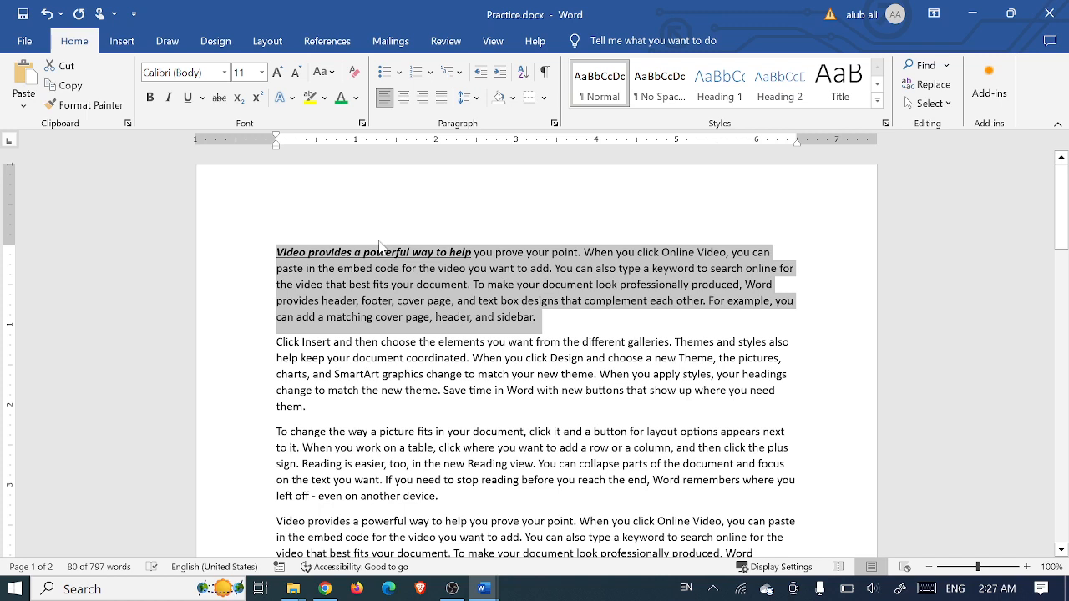
{"action": "left_click", "coordinate": [308, 251]}
{"action": "double_click", "coordinate": [308, 251]}
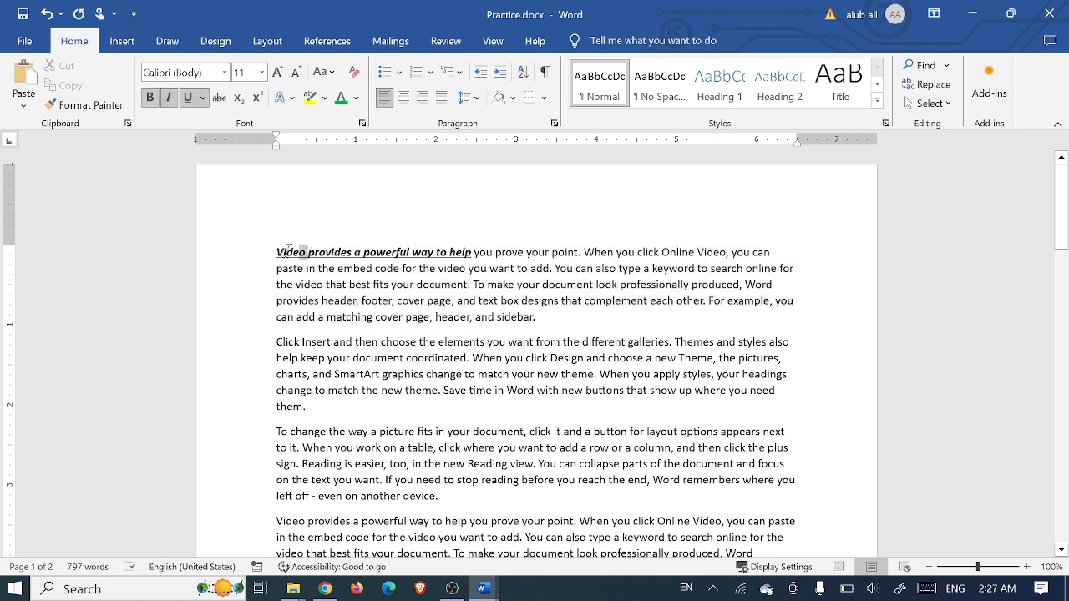
{"action": "left_click", "coordinate": [244, 72]}
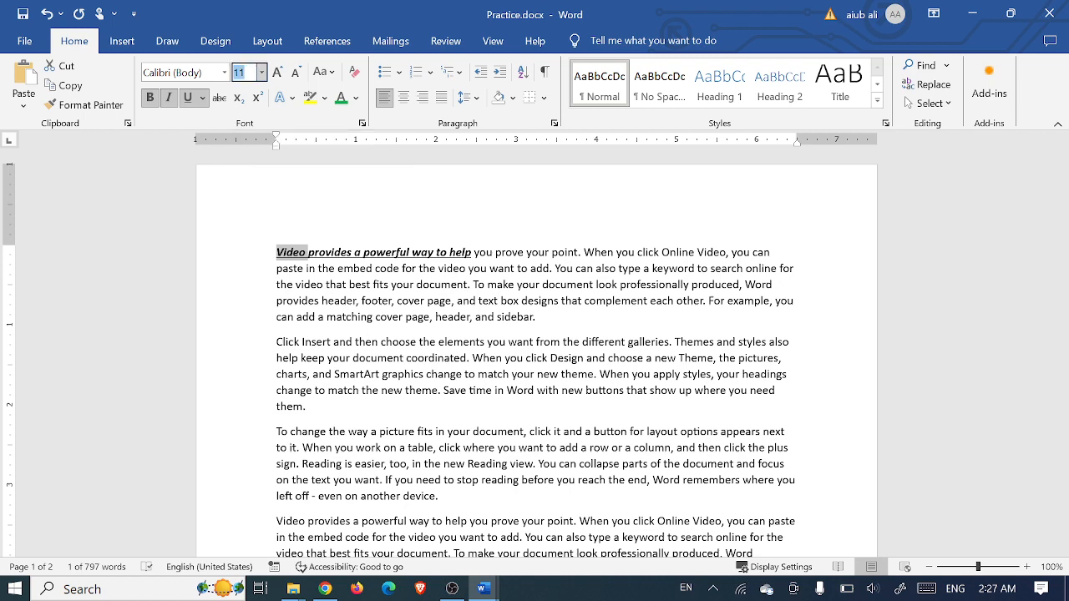
{"action": "type", "text": "80"}
{"action": "key", "text": "Return"}
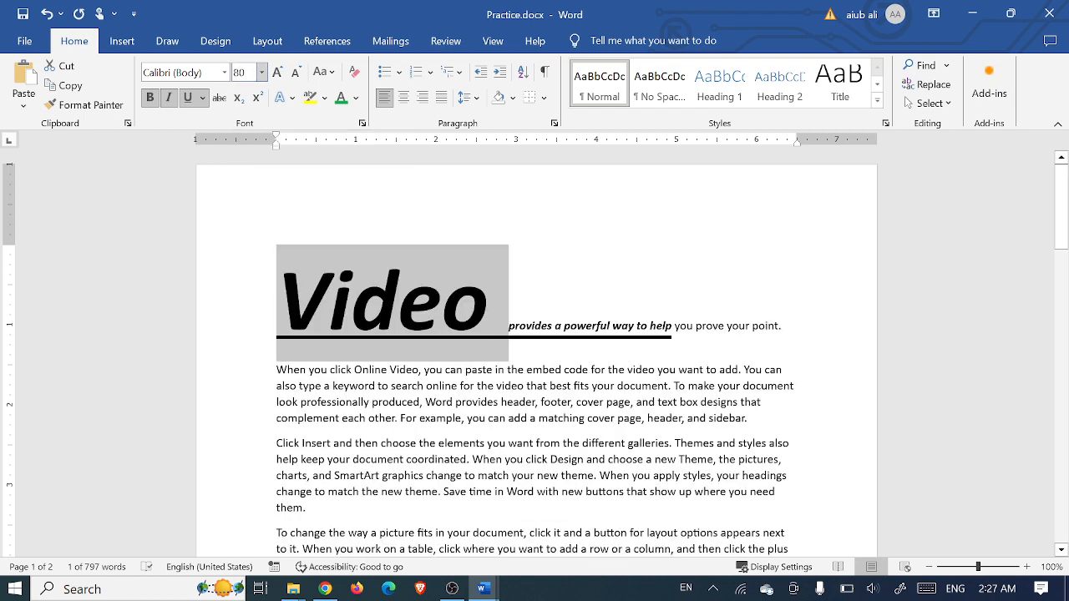
{"action": "key", "text": "ctrl+z"}
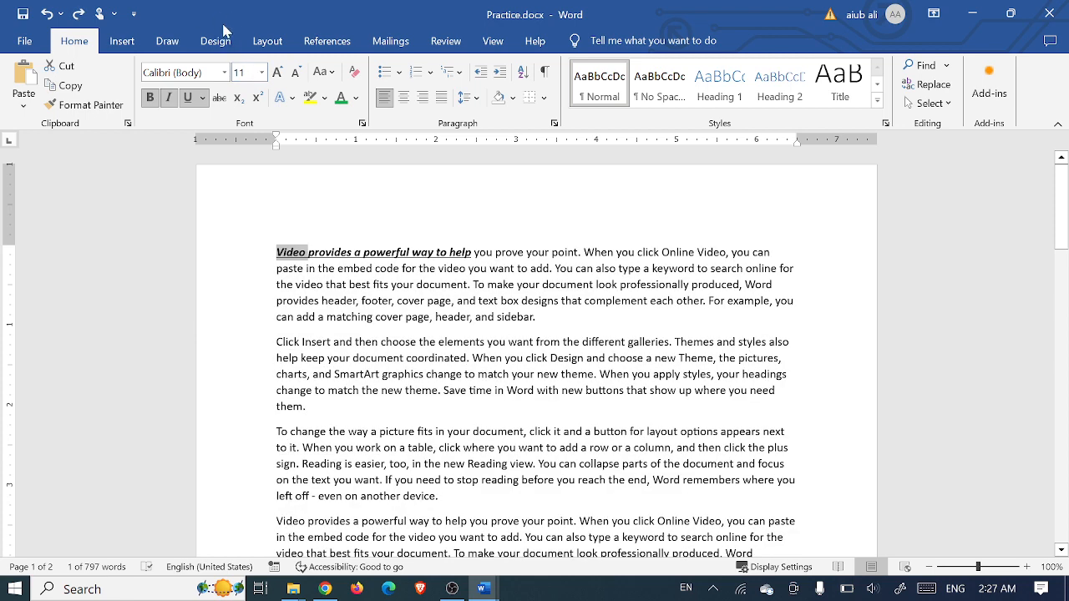
Set 'Video' to 13 pt, then try Select All and deselect
{"action": "left_click", "coordinate": [261, 73]}
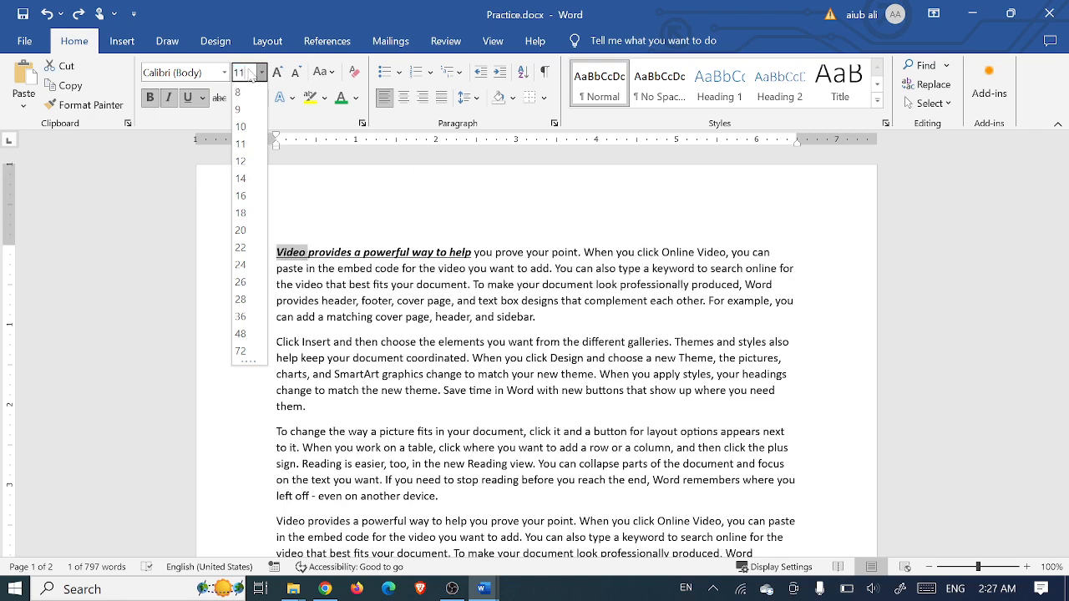
{"action": "key", "text": "BackSpace"}
{"action": "type", "text": "3"}
{"action": "key", "text": "Return"}
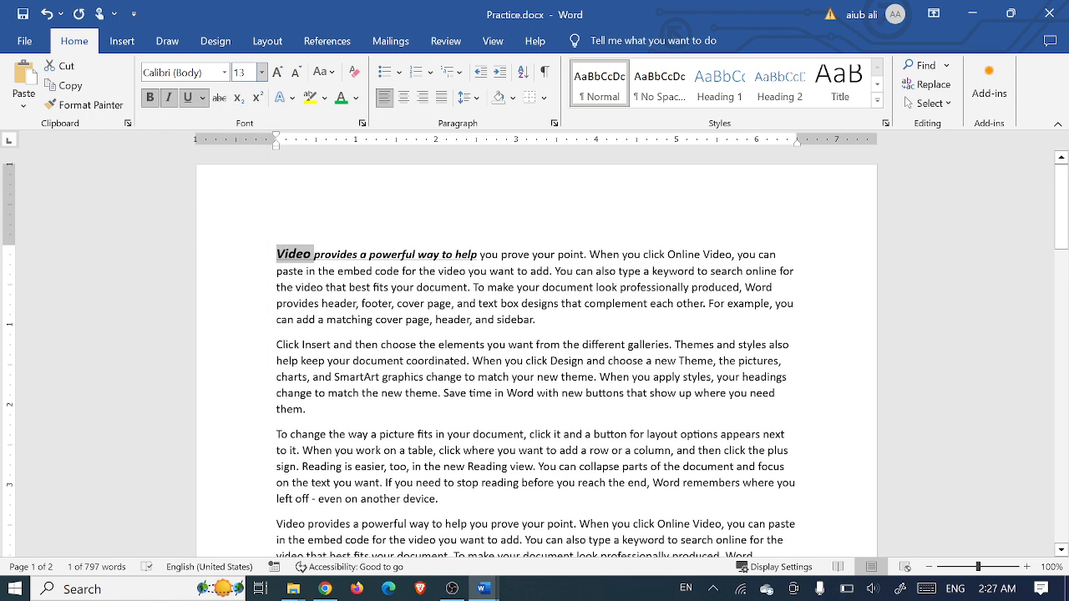
{"action": "key", "text": "ctrl+a"}
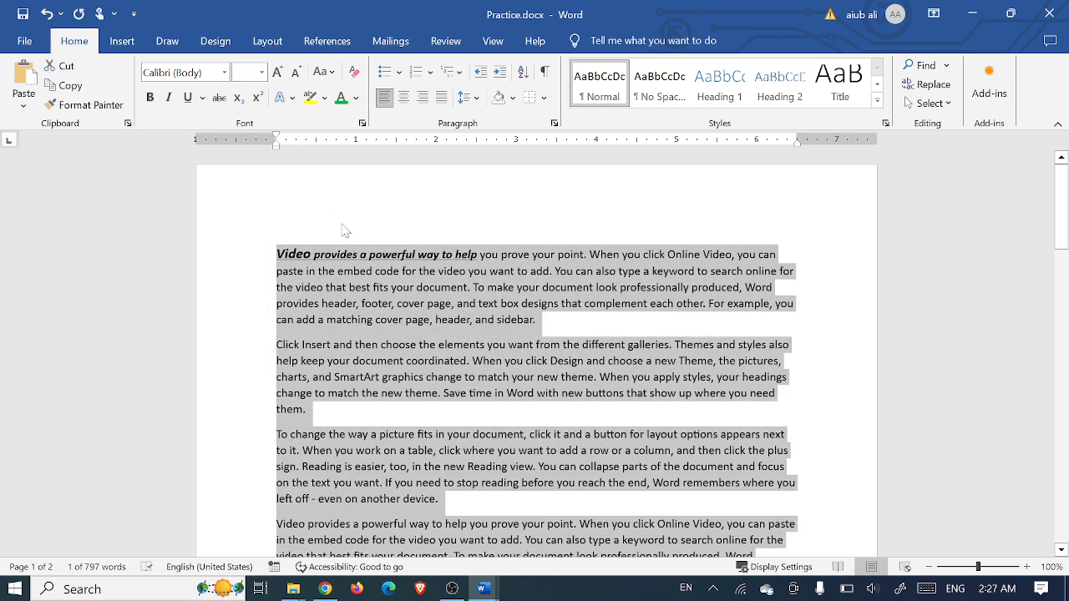
{"action": "left_click", "coordinate": [348, 253]}
Set the whole first paragraph to 18 pt and select its opening phrase
{"action": "left_click_drag", "start_coordinate": [538, 319], "coordinate": [276, 253]}
{"action": "left_click", "coordinate": [261, 73]}
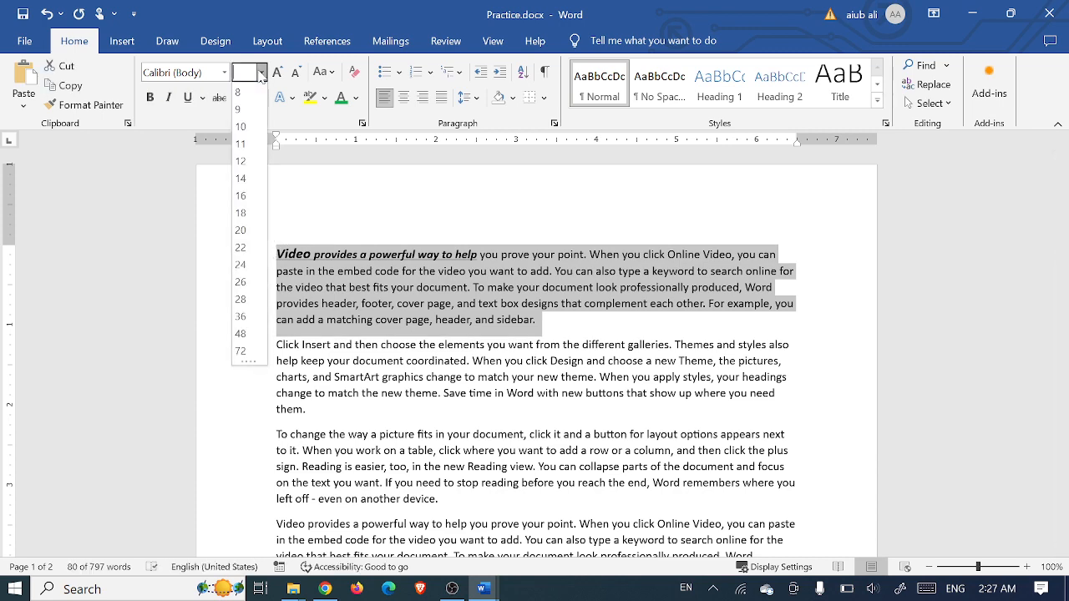
{"action": "left_click", "coordinate": [241, 212]}
{"action": "left_click", "coordinate": [668, 362]}
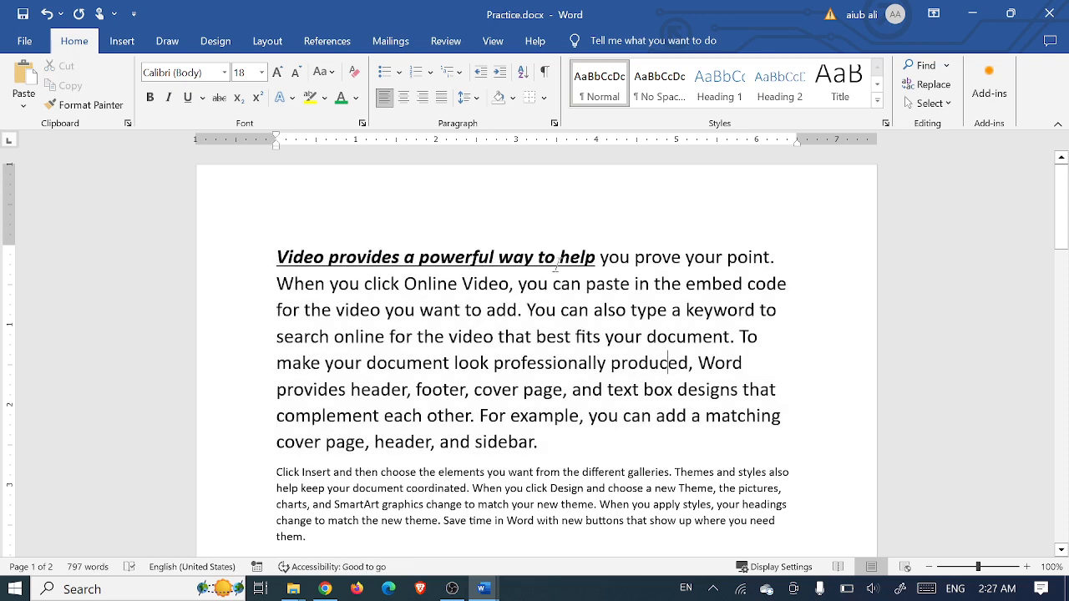
{"action": "left_click_drag", "start_coordinate": [598, 257], "coordinate": [309, 242]}
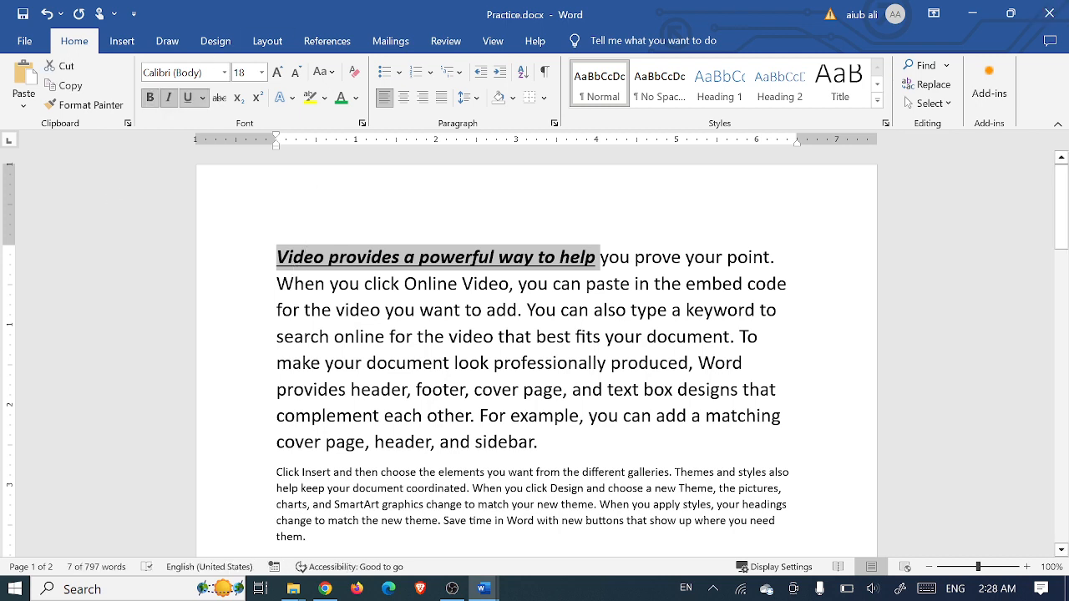
Change the opening phrase's underline to a wavy style through More Underlines in the Font dialog
{"action": "left_click", "coordinate": [203, 98]}
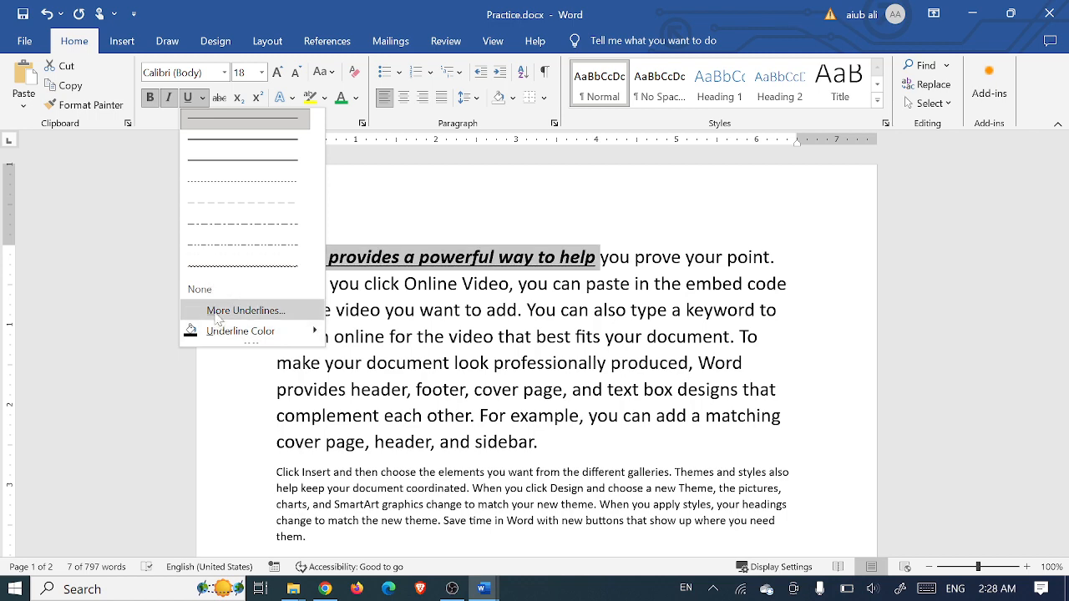
{"action": "left_click", "coordinate": [241, 310]}
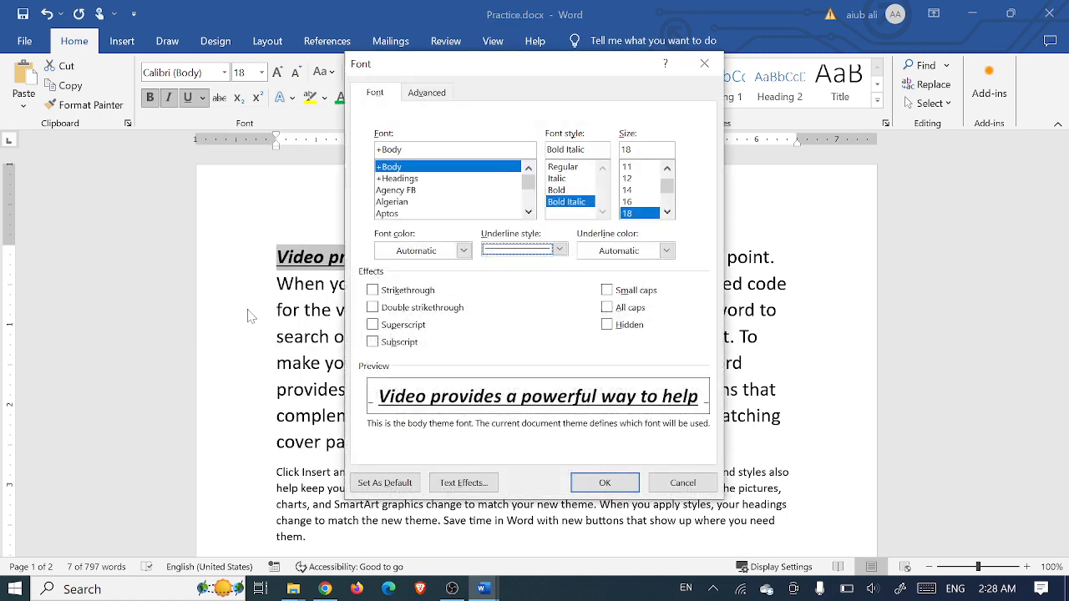
{"action": "left_click", "coordinate": [558, 249]}
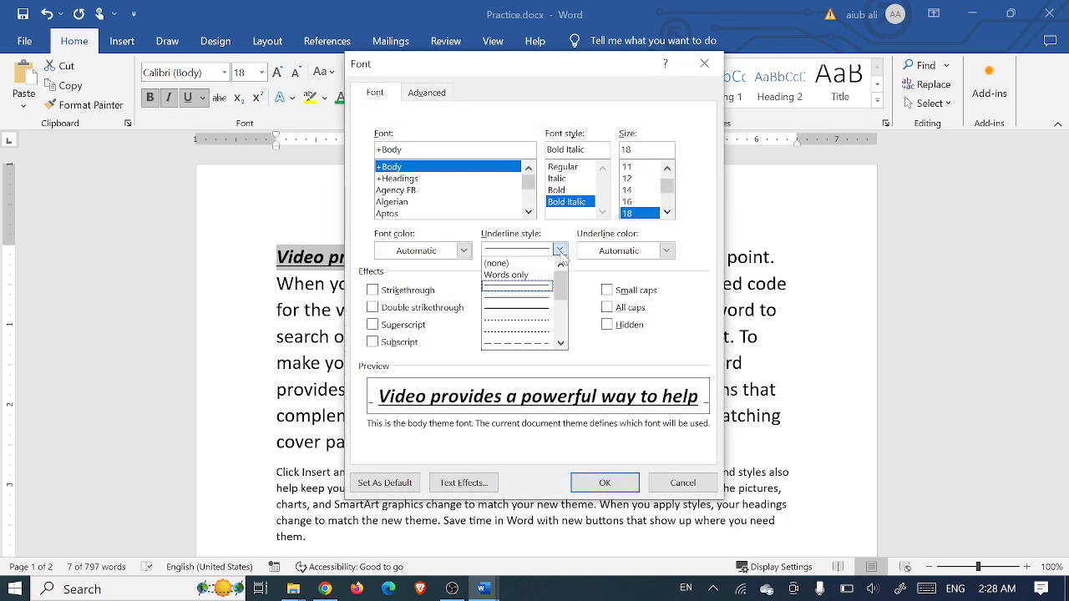
{"action": "left_click_drag", "start_coordinate": [561, 283], "coordinate": [563, 324]}
{"action": "left_click", "coordinate": [561, 321]}
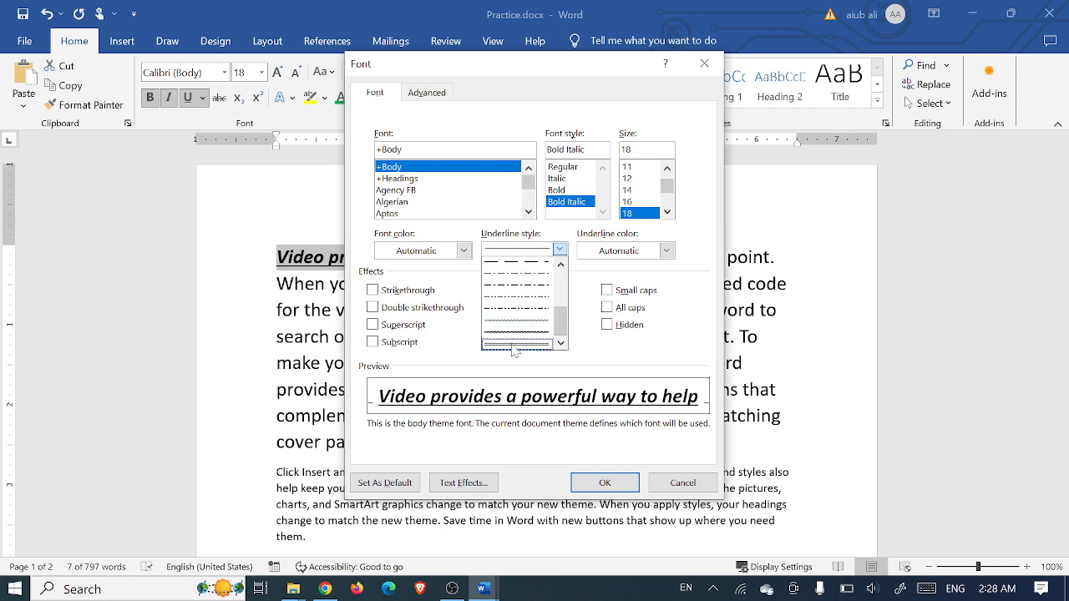
{"action": "left_click", "coordinate": [515, 340]}
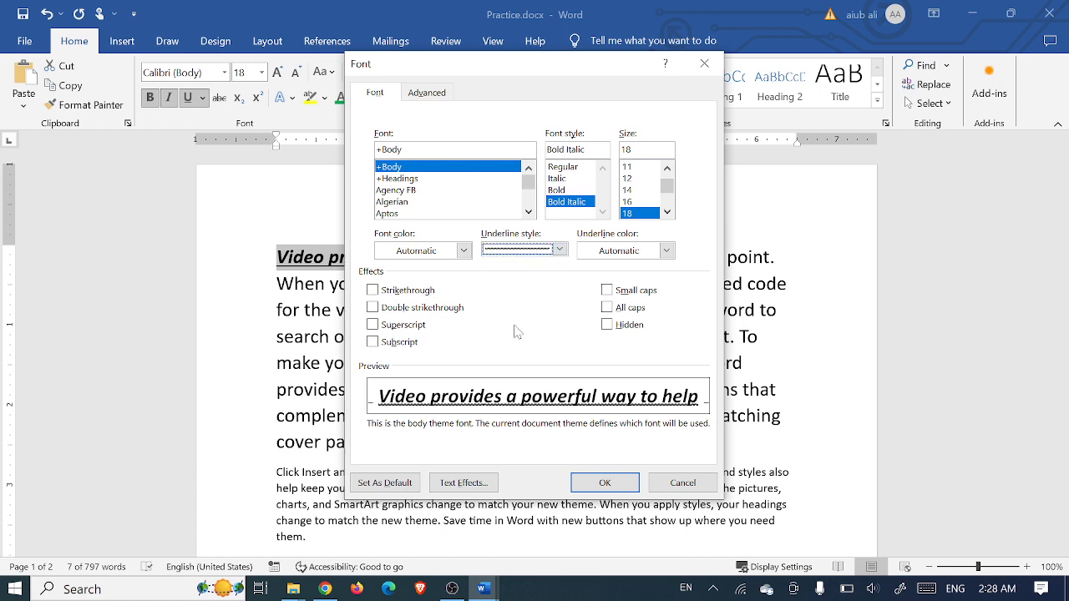
{"action": "left_click", "coordinate": [613, 490]}
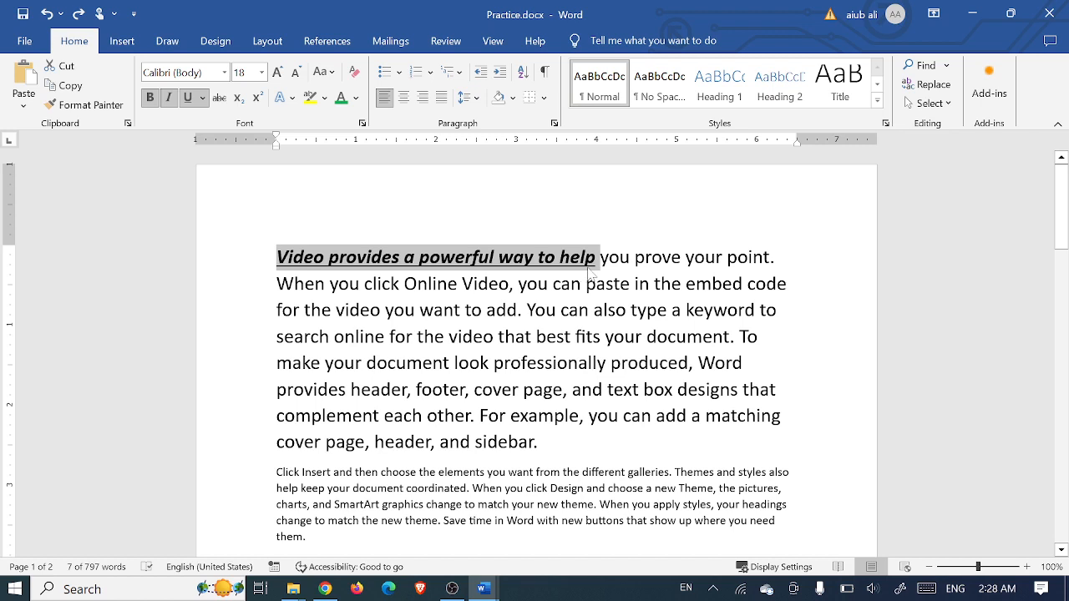
Remove bold, italic and underline from 'Video provides a powerful way to help' and reselect it
{"action": "left_click", "coordinate": [151, 100]}
{"action": "left_click", "coordinate": [166, 100]}
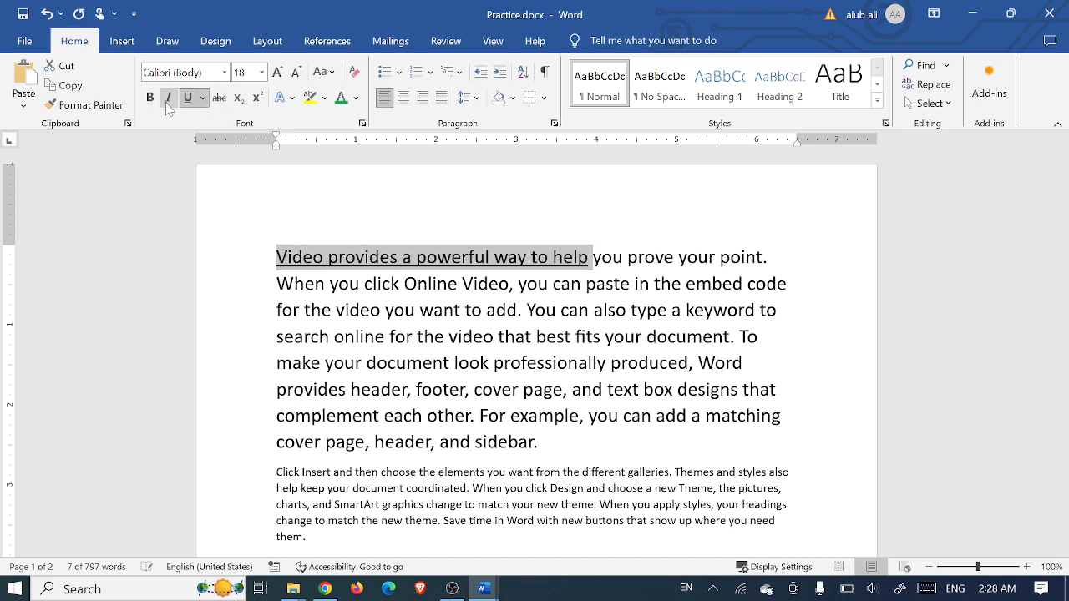
{"action": "left_click", "coordinate": [187, 98]}
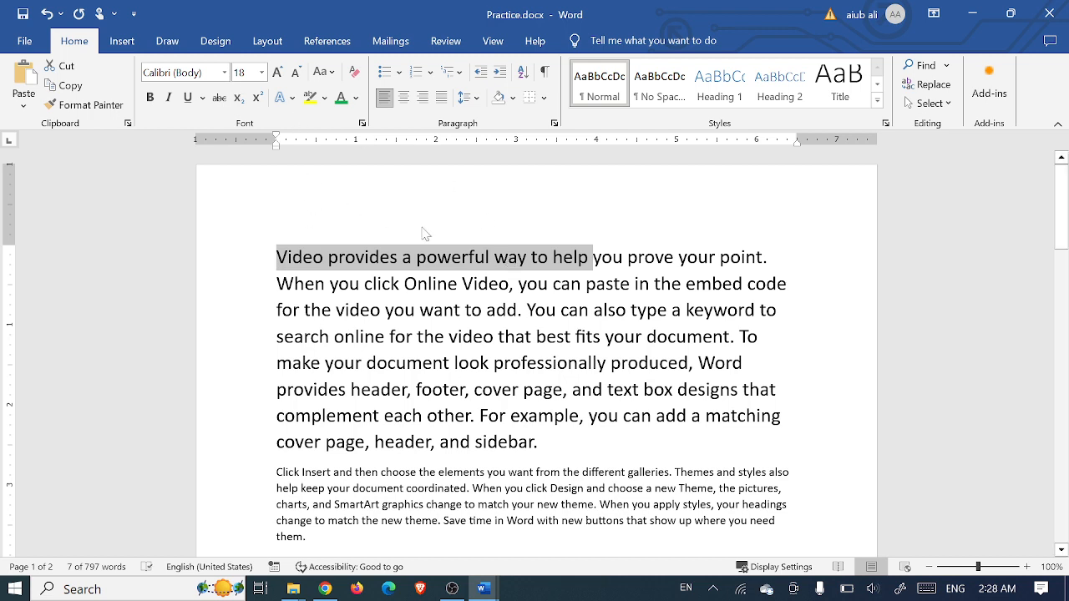
{"action": "left_click", "coordinate": [590, 258]}
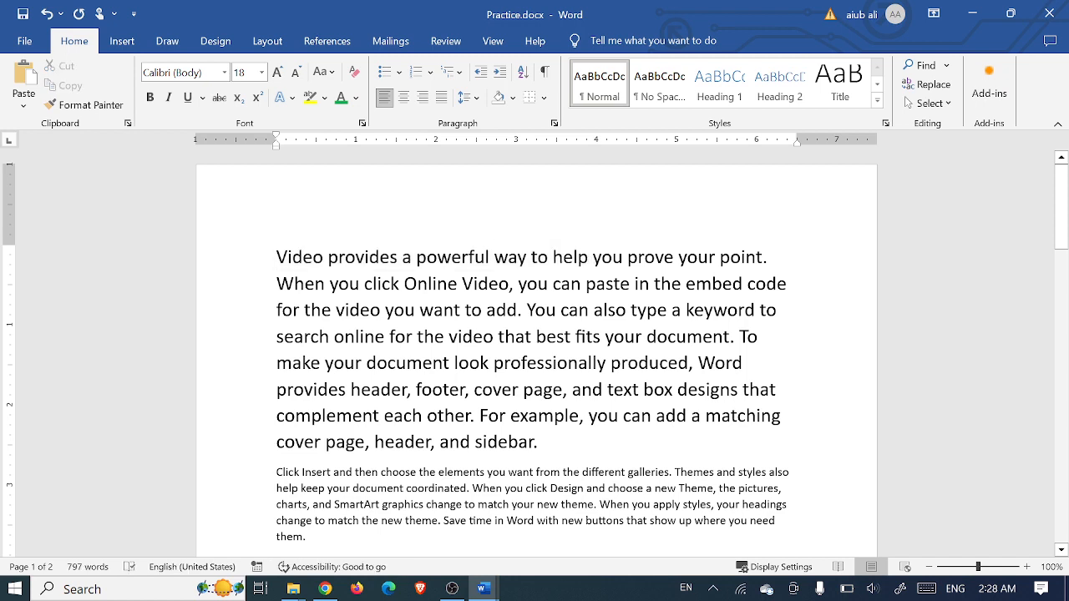
{"action": "key", "text": "shift+Left"}
{"action": "key", "text": "shift+Left"}
{"action": "key", "text": "shift+Left"}
{"action": "key", "text": "shift+Left"}
{"action": "key", "text": "shift+Left"}
{"action": "key", "text": "shift+Left"}
{"action": "key", "text": "shift+Left"}
{"action": "key", "text": "shift+Left"}
{"action": "key", "text": "shift+Left"}
{"action": "key", "text": "shift+Left"}
{"action": "key", "text": "shift+Left"}
{"action": "key", "text": "shift+Left"}
{"action": "key", "text": "shift+Left"}
{"action": "key", "text": "shift+Left"}
{"action": "key", "text": "shift+Left"}
{"action": "key", "text": "shift+Left"}
{"action": "key", "text": "shift+Left"}
{"action": "key", "text": "shift+Left"}
{"action": "key", "text": "shift+Left"}
{"action": "key", "text": "shift+Left"}
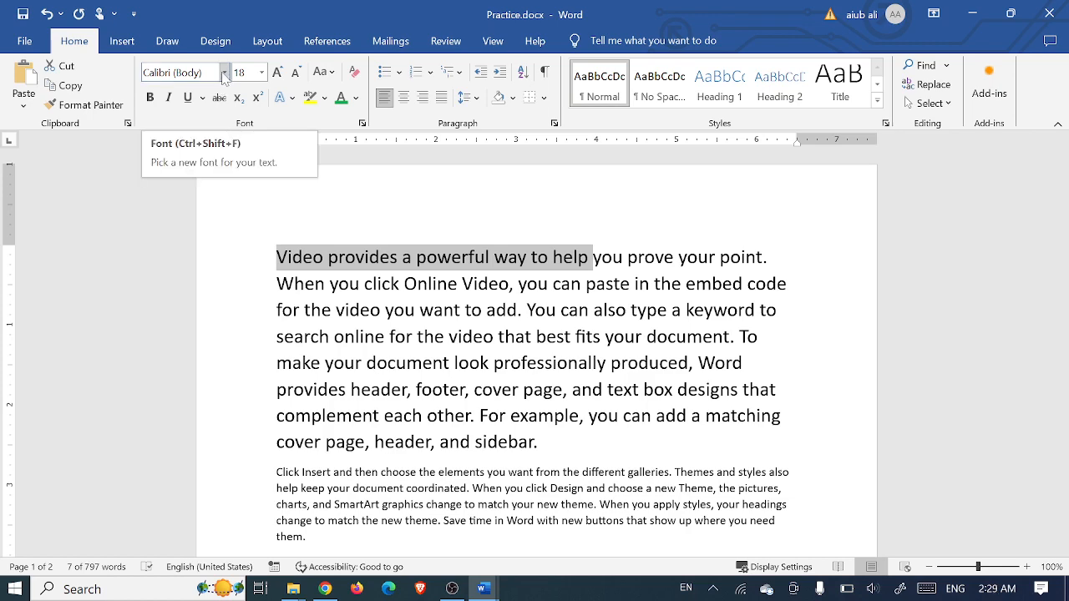
{"action": "left_click", "coordinate": [223, 73]}
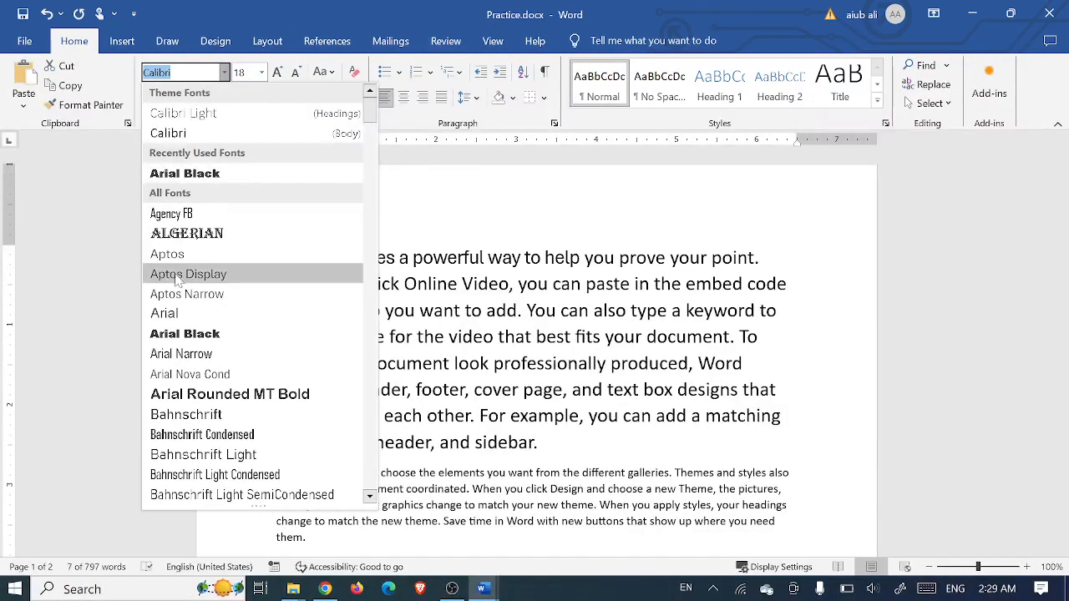
{"action": "scroll", "coordinate": [182, 359], "scroll_direction": "down", "scroll_amount": 5}
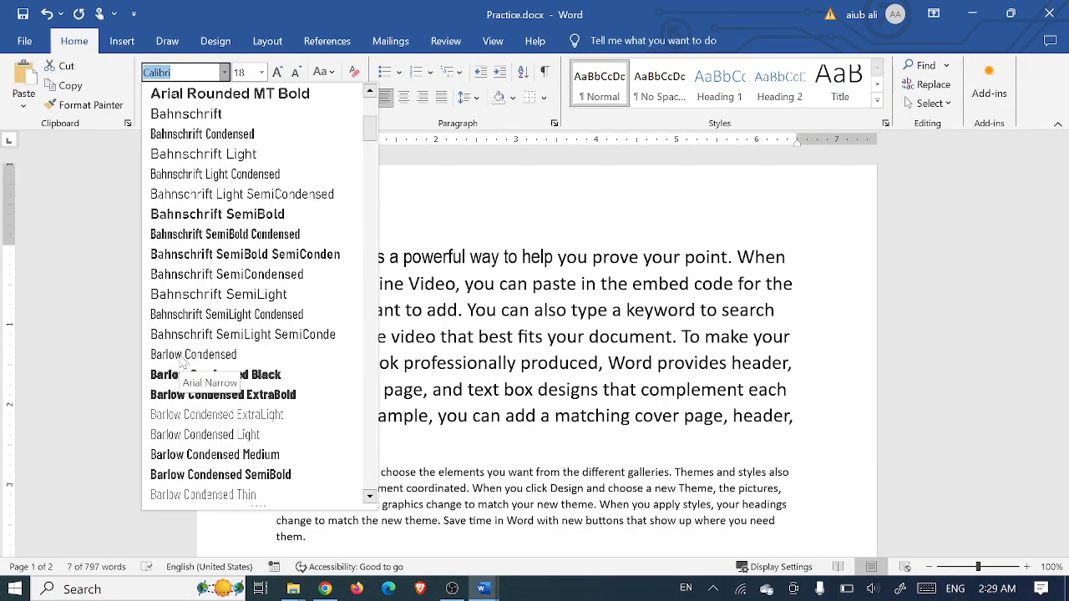
{"action": "scroll", "coordinate": [182, 361], "scroll_direction": "down", "scroll_amount": 1}
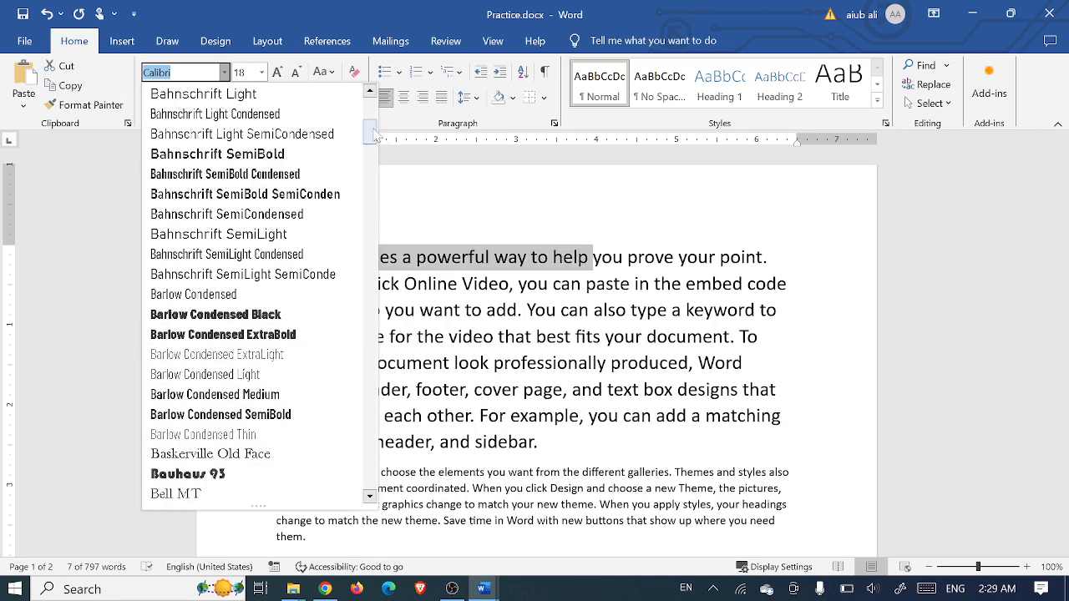
{"action": "left_click_drag", "start_coordinate": [373, 138], "coordinate": [373, 170]}
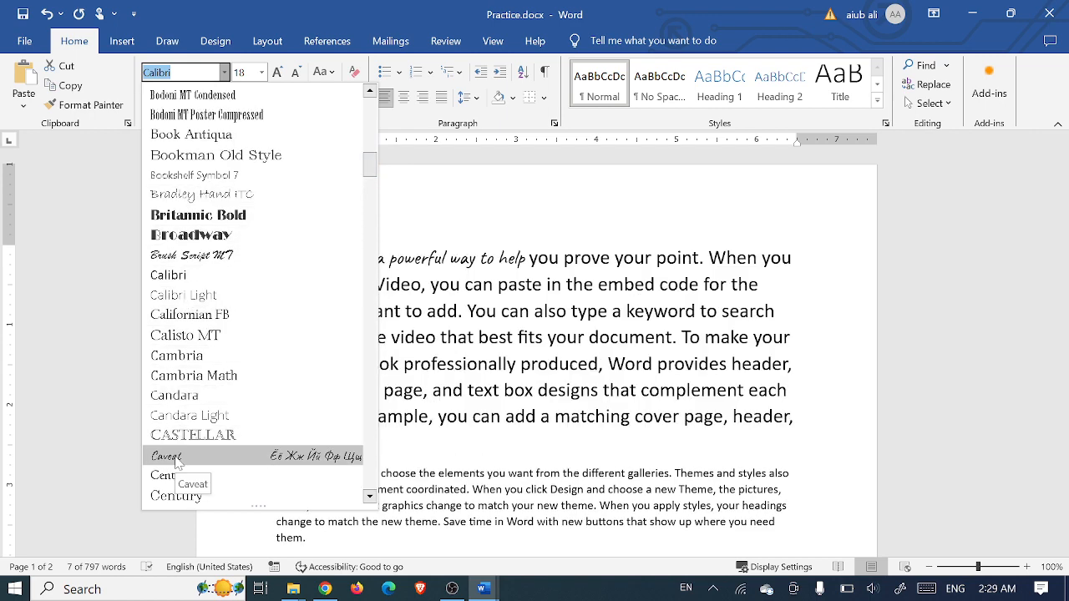
{"action": "key", "text": "Escape"}
{"action": "left_click_drag", "start_coordinate": [543, 442], "coordinate": [279, 257]}
{"action": "left_click", "coordinate": [224, 72]}
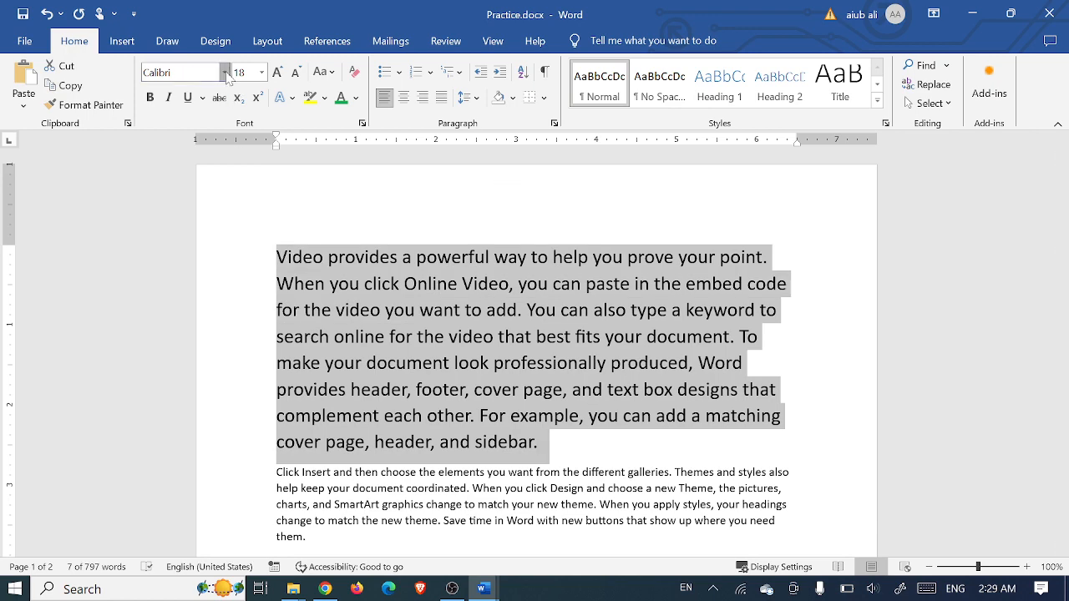
{"action": "left_click_drag", "start_coordinate": [373, 119], "coordinate": [357, 223]}
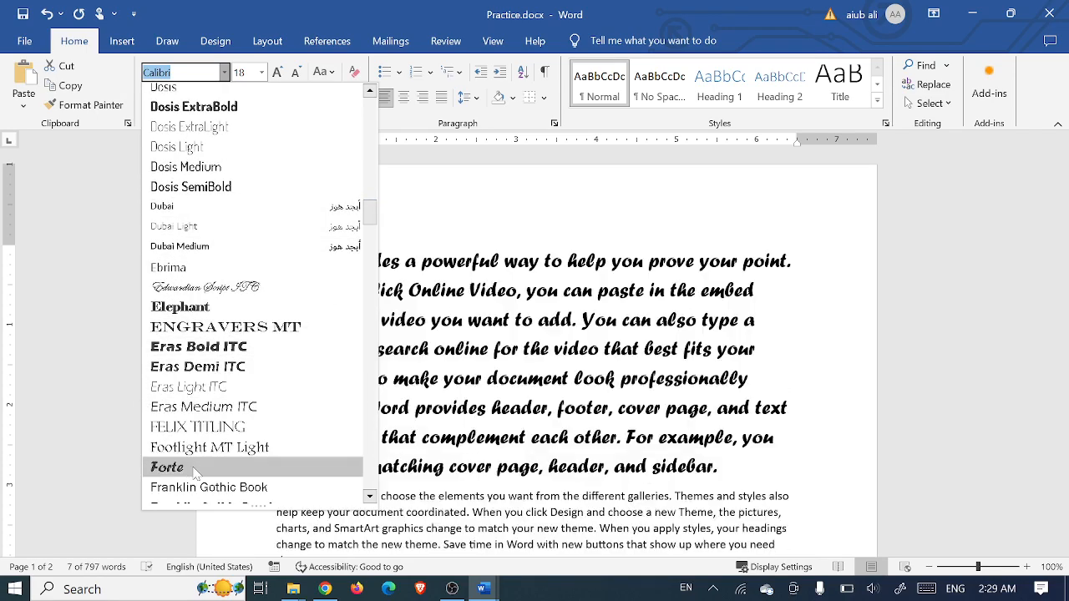
{"action": "scroll", "coordinate": [197, 460], "scroll_direction": "down", "scroll_amount": 4}
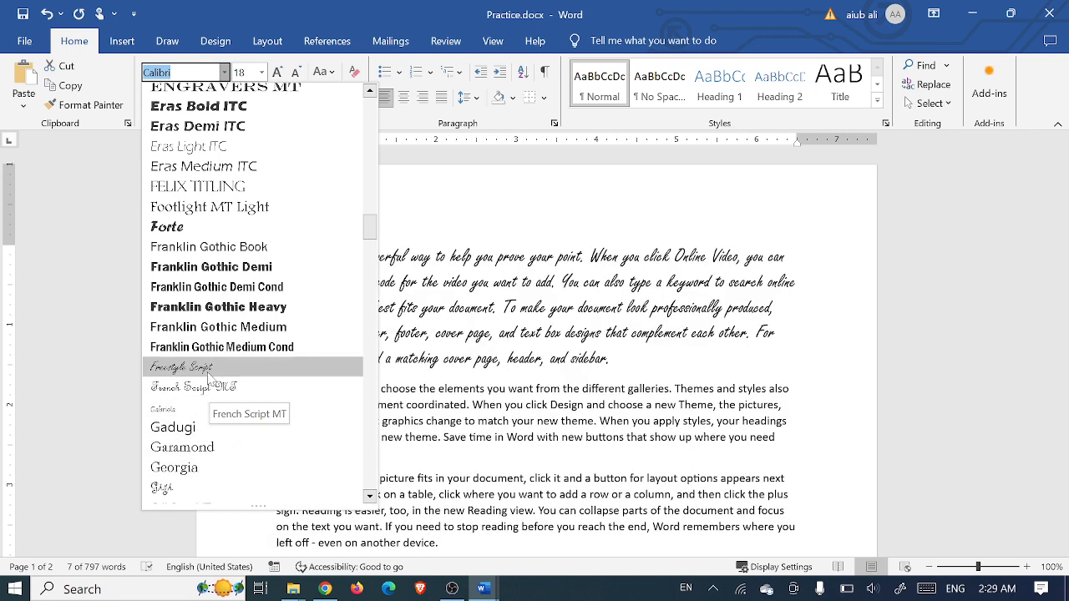
{"action": "left_click", "coordinate": [614, 196]}
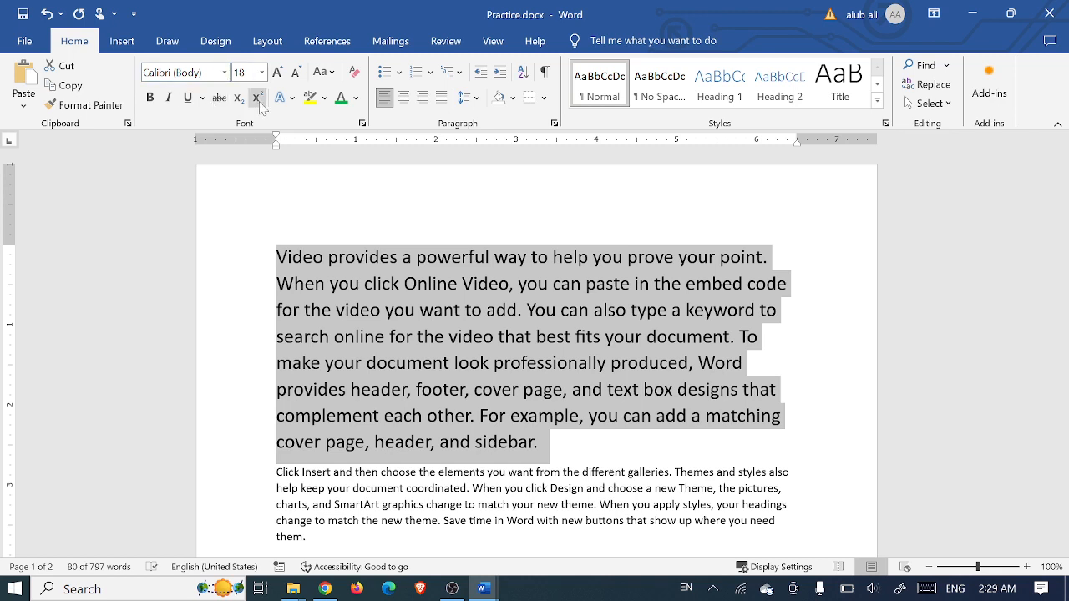
Add the lines 'Regular Price 800' and 'Discount Price 600' above the first paragraph
{"action": "left_click", "coordinate": [452, 256]}
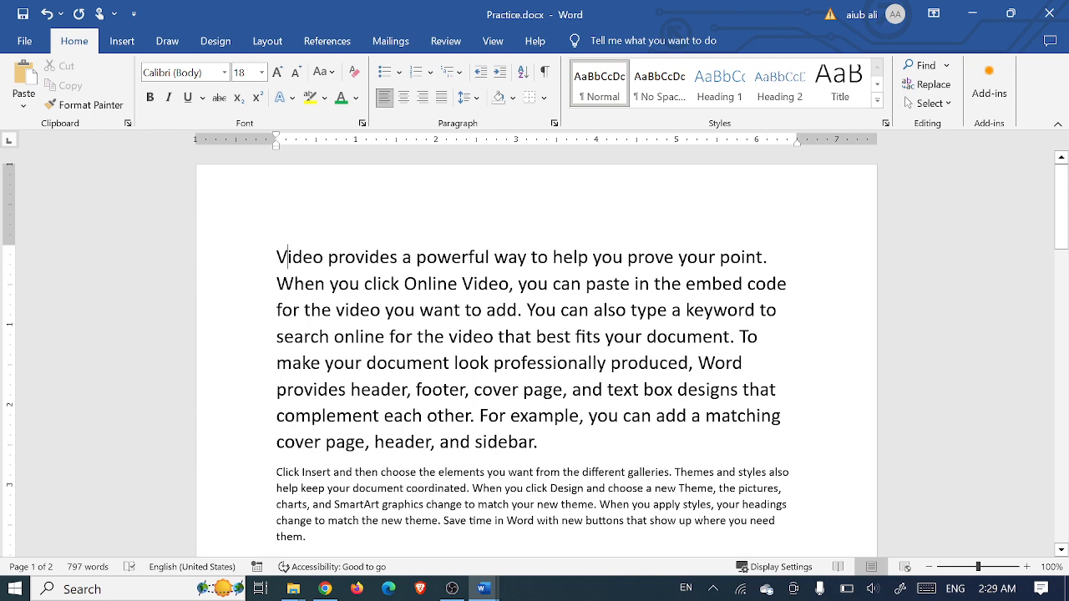
{"action": "key", "text": "Return"}
{"action": "key", "text": "Return"}
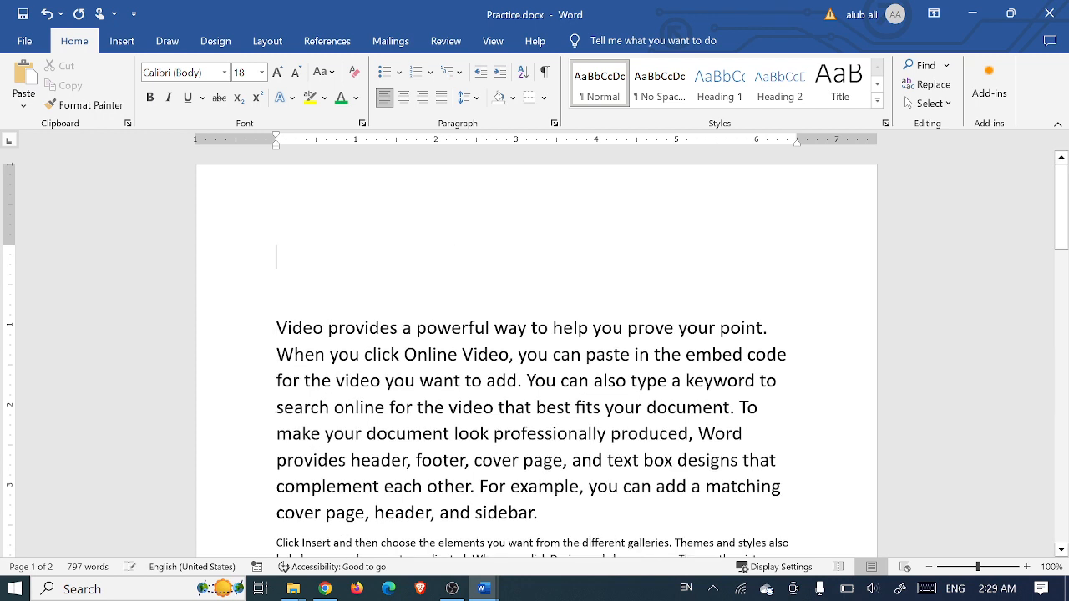
{"action": "type", "text": "P"}
{"action": "key", "text": "BackSpace"}
{"action": "type", "text": "Regu"}
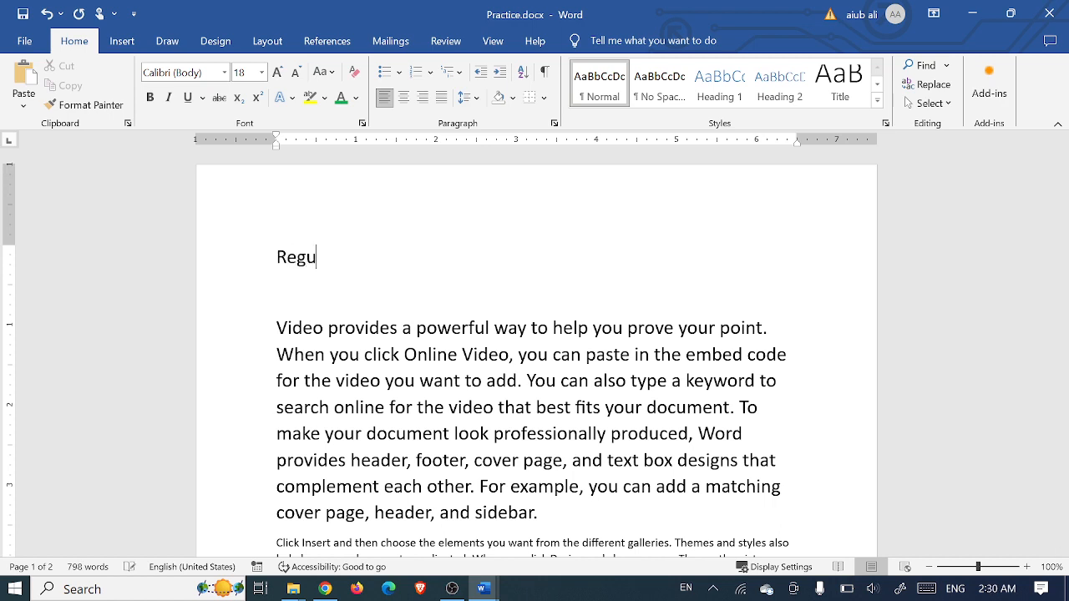
{"action": "type", "text": "allar Price 800"}
{"action": "key", "text": "Return"}
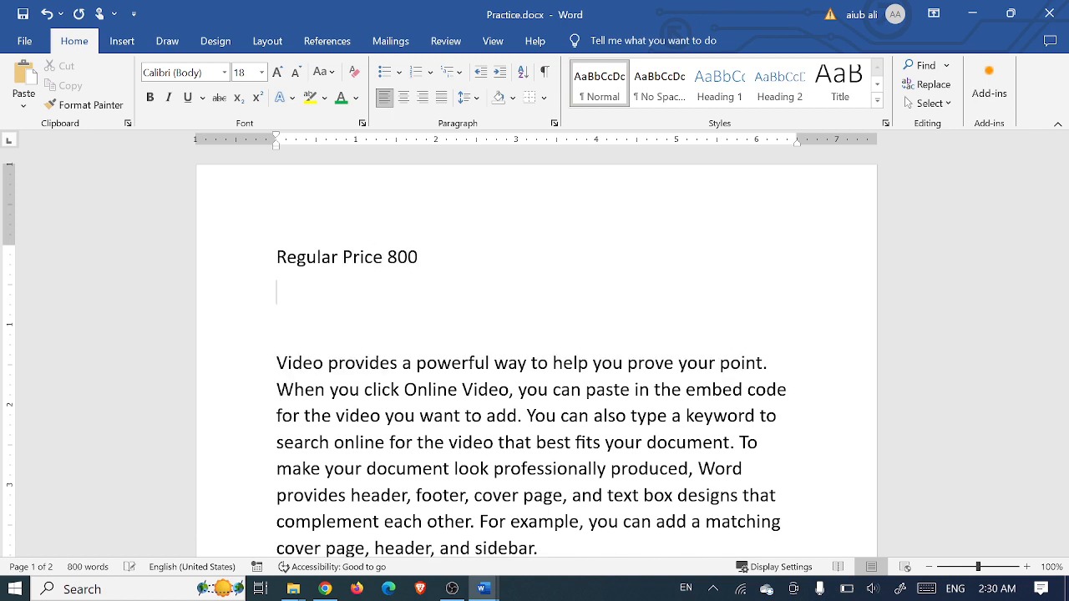
{"action": "type", "text": "Si"}
{"action": "type", "text": "D"}
{"action": "type", "text": "iscount Price"}
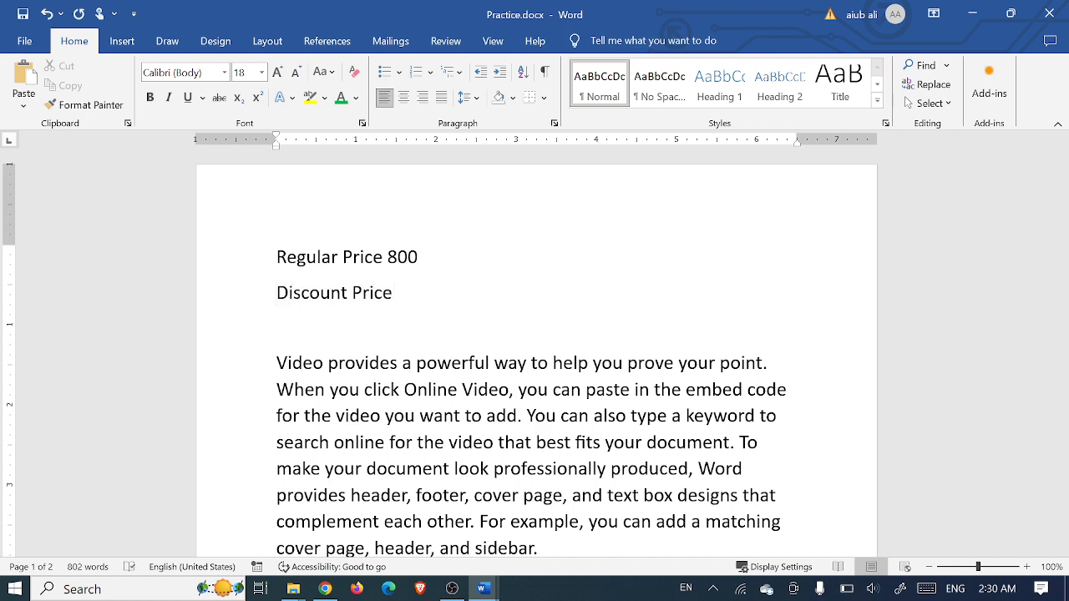
{"action": "type", "text": " 600"}
Strike through 'Regular Price 800', then undo it and redo to restore 'Discount Price 600'
{"action": "left_click_drag", "start_coordinate": [419, 258], "coordinate": [277, 258]}
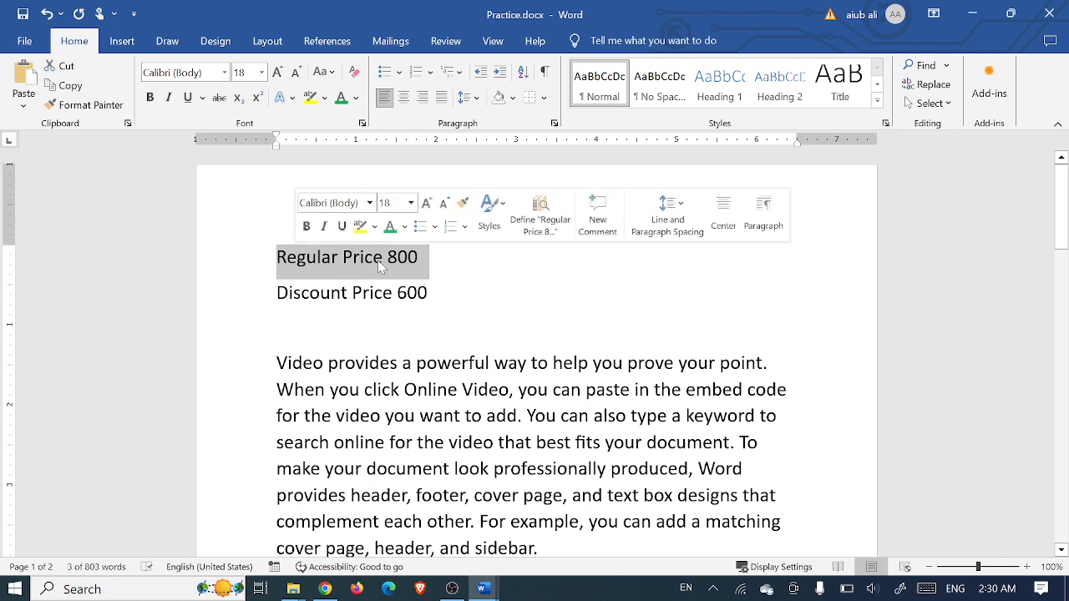
{"action": "left_click", "coordinate": [423, 258]}
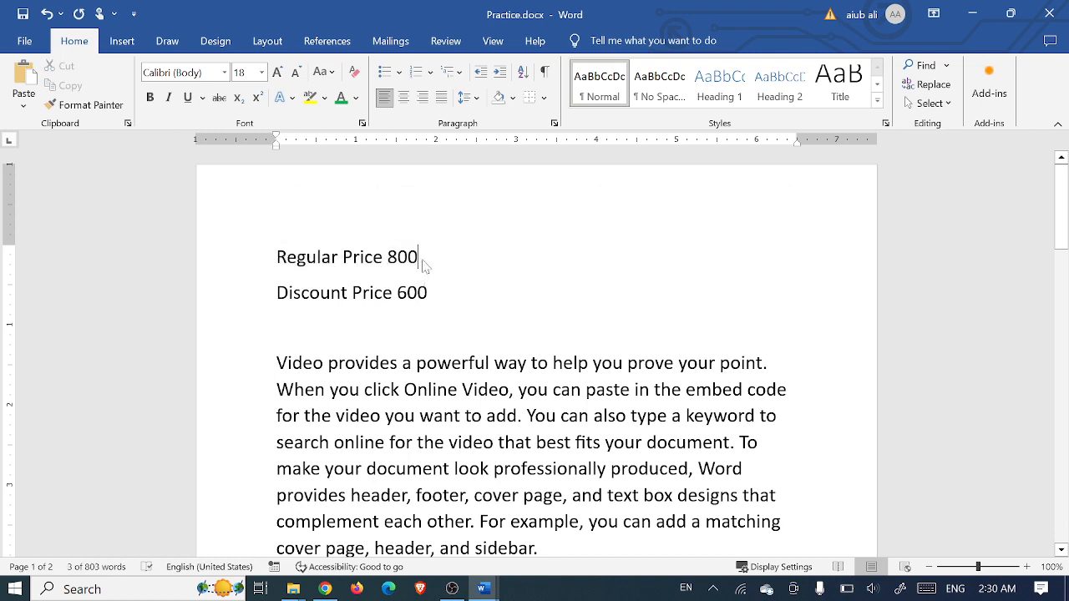
{"action": "left_click_drag", "start_coordinate": [423, 259], "coordinate": [295, 256]}
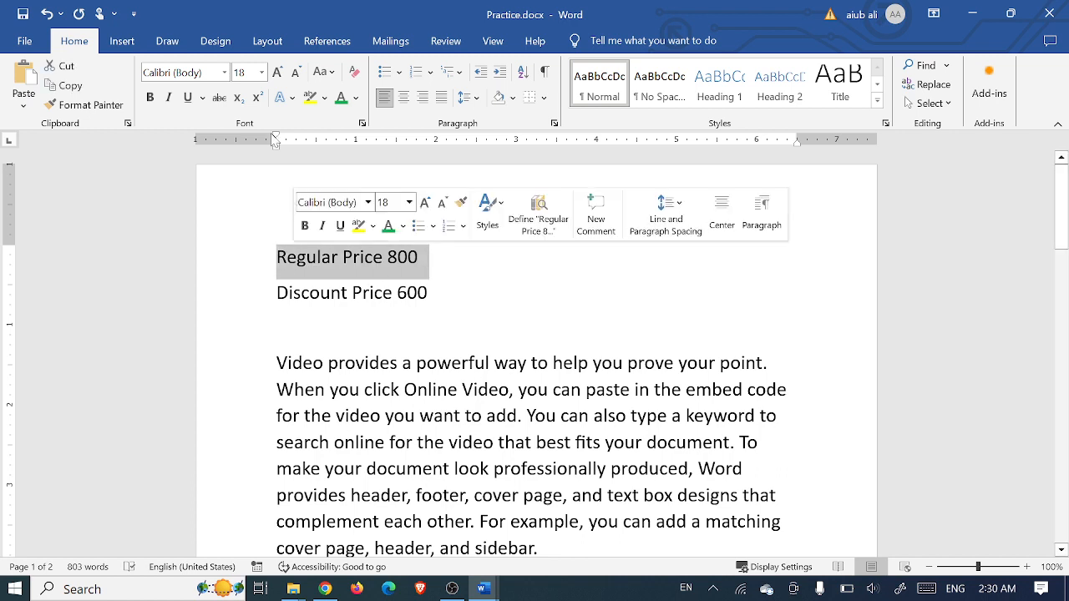
{"action": "left_click", "coordinate": [219, 99]}
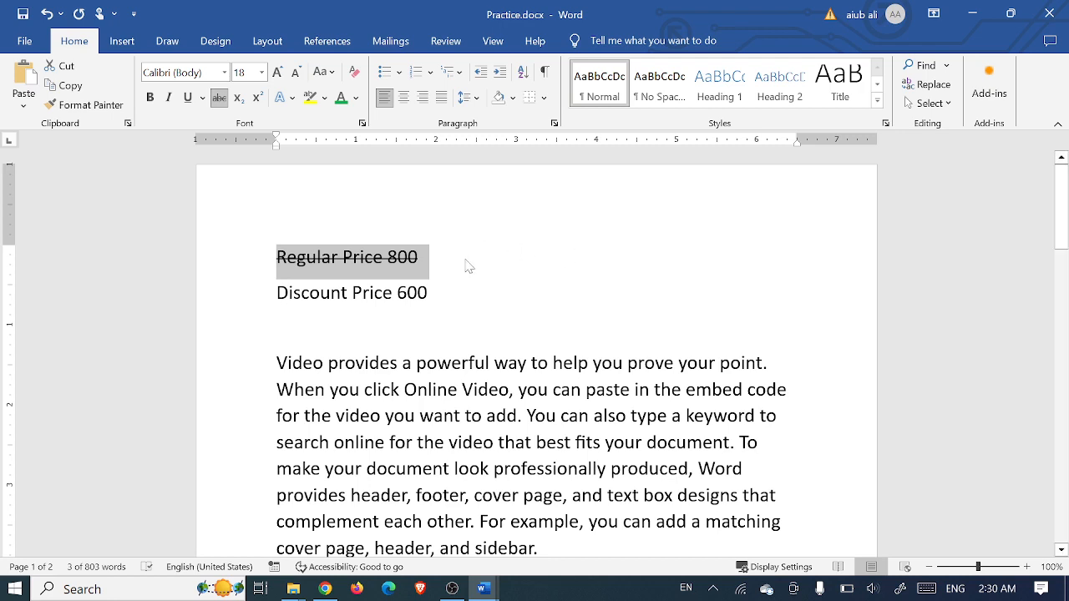
{"action": "key", "text": "ctrl+z"}
{"action": "key", "text": "ctrl+z"}
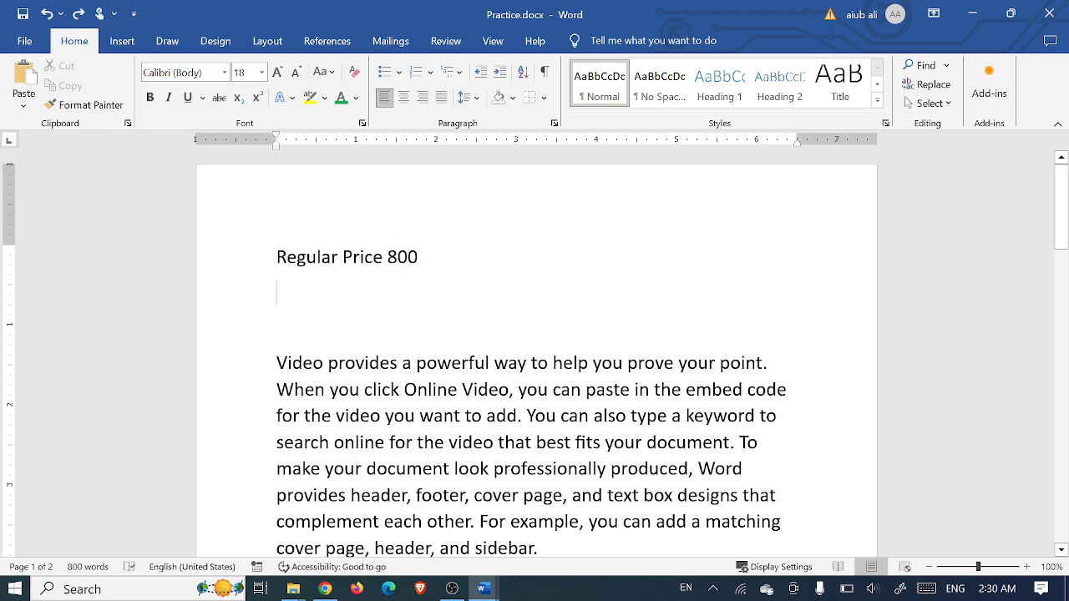
{"action": "key", "text": "ctrl+y"}
Colour both price lines yellow-green through More Colors, then undo the colour change
{"action": "left_click_drag", "start_coordinate": [457, 303], "coordinate": [284, 260]}
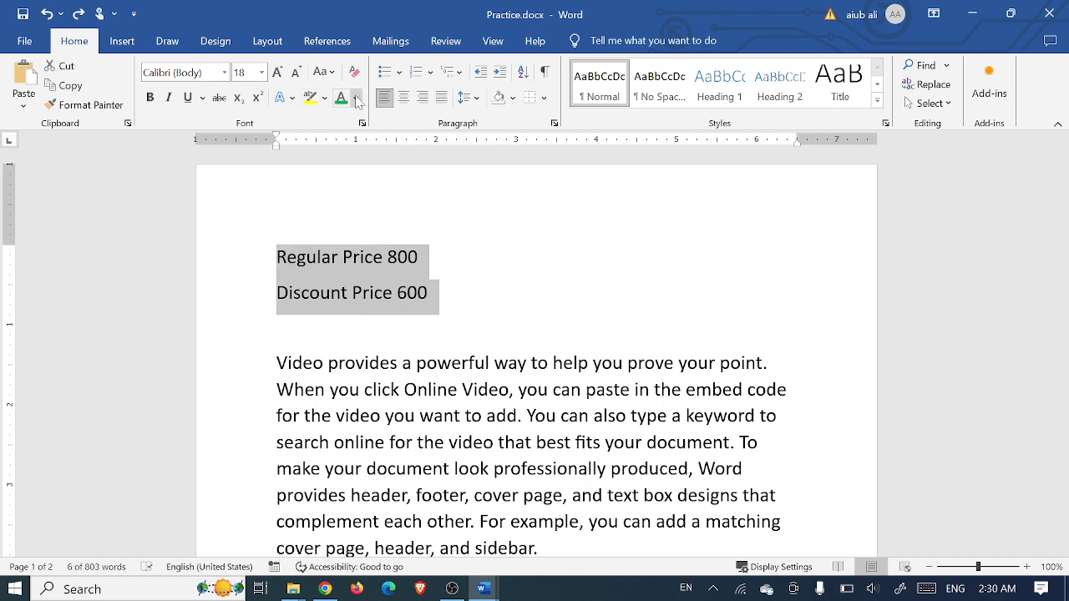
{"action": "left_click", "coordinate": [356, 99]}
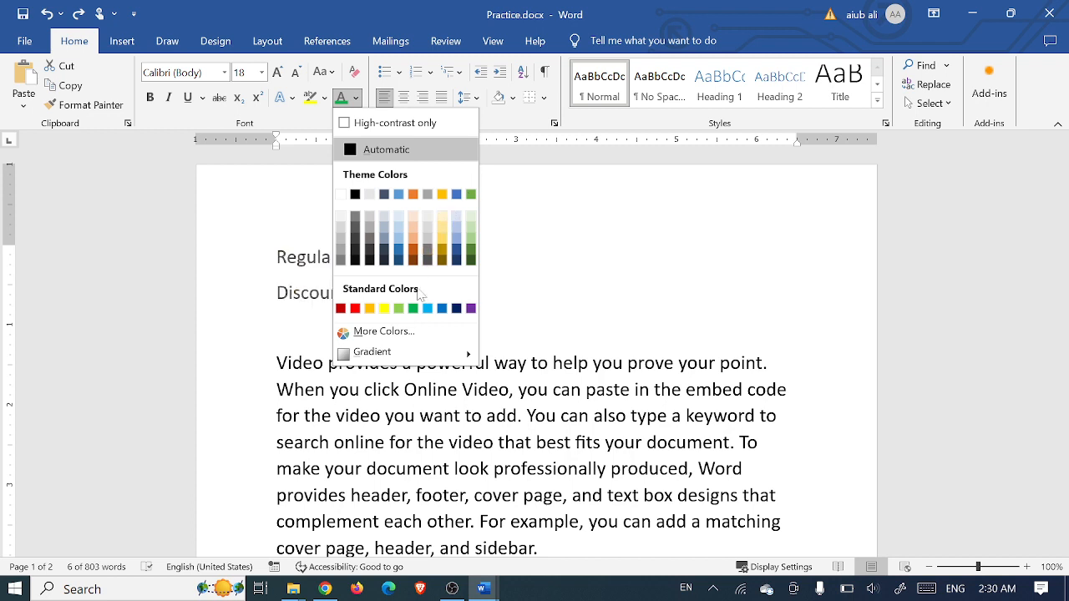
{"action": "left_click", "coordinate": [380, 332]}
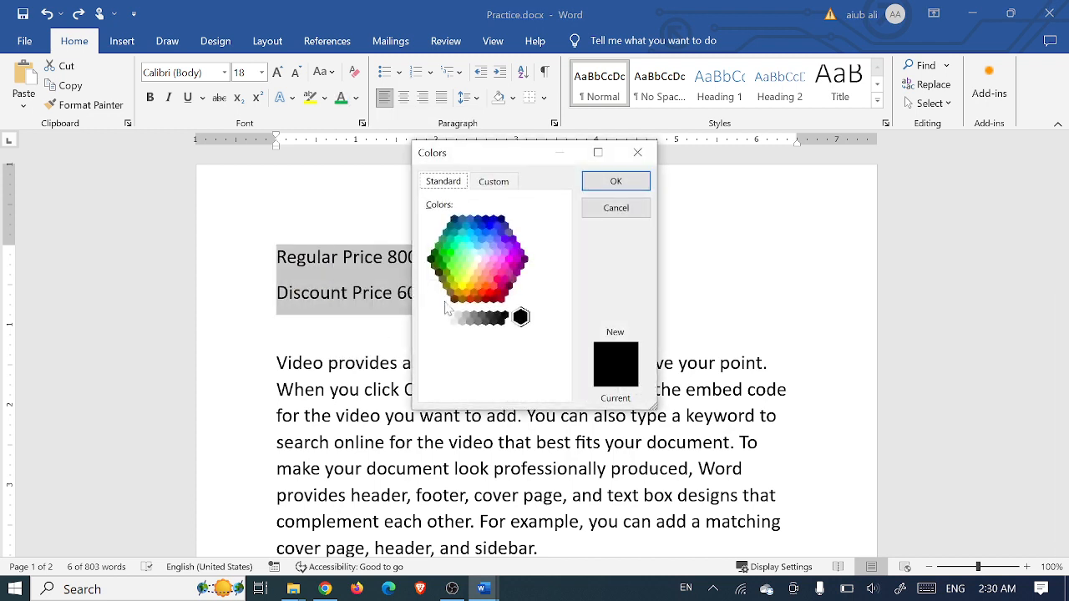
{"action": "left_click_drag", "start_coordinate": [533, 154], "coordinate": [753, 137]}
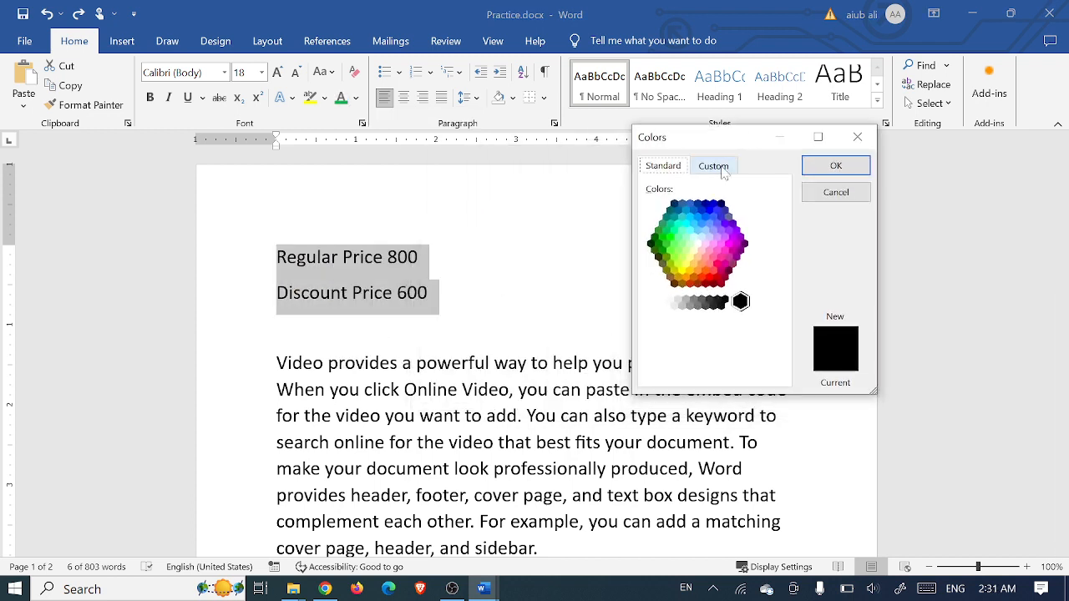
{"action": "left_click", "coordinate": [701, 225]}
{"action": "left_click", "coordinate": [723, 227]}
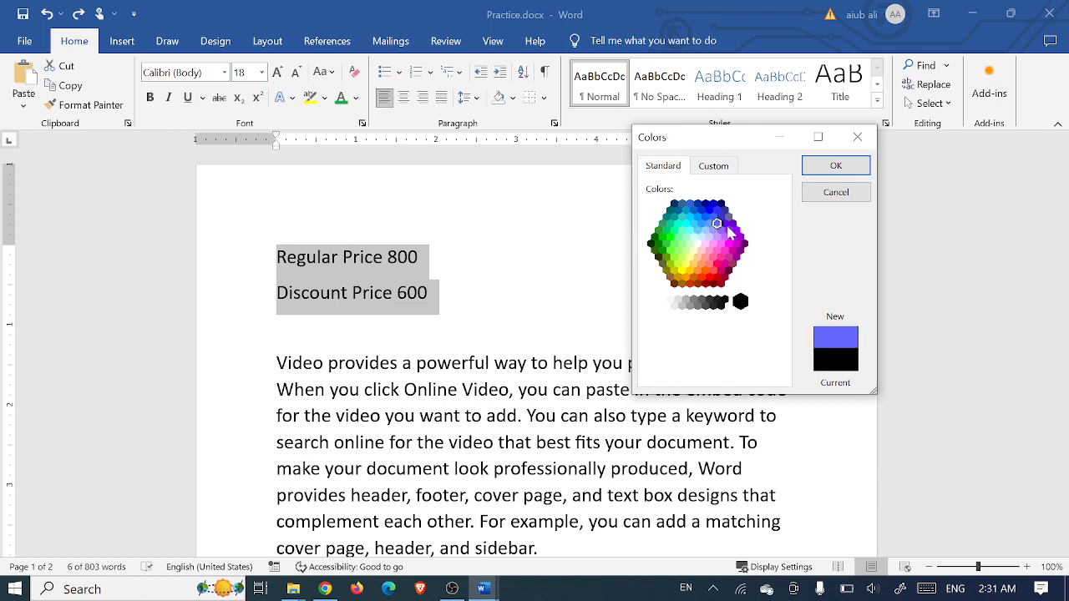
{"action": "left_click", "coordinate": [733, 239]}
{"action": "left_click", "coordinate": [651, 243]}
{"action": "left_click", "coordinate": [688, 237]}
{"action": "left_click", "coordinate": [685, 222]}
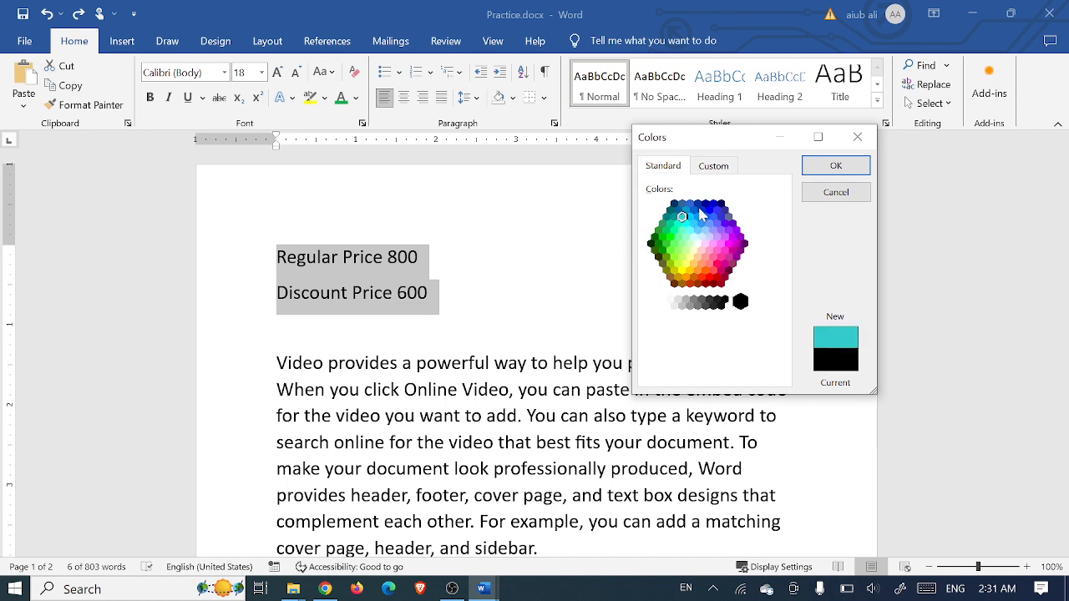
{"action": "left_click", "coordinate": [704, 213]}
{"action": "left_click", "coordinate": [682, 257]}
{"action": "left_click", "coordinate": [835, 165]}
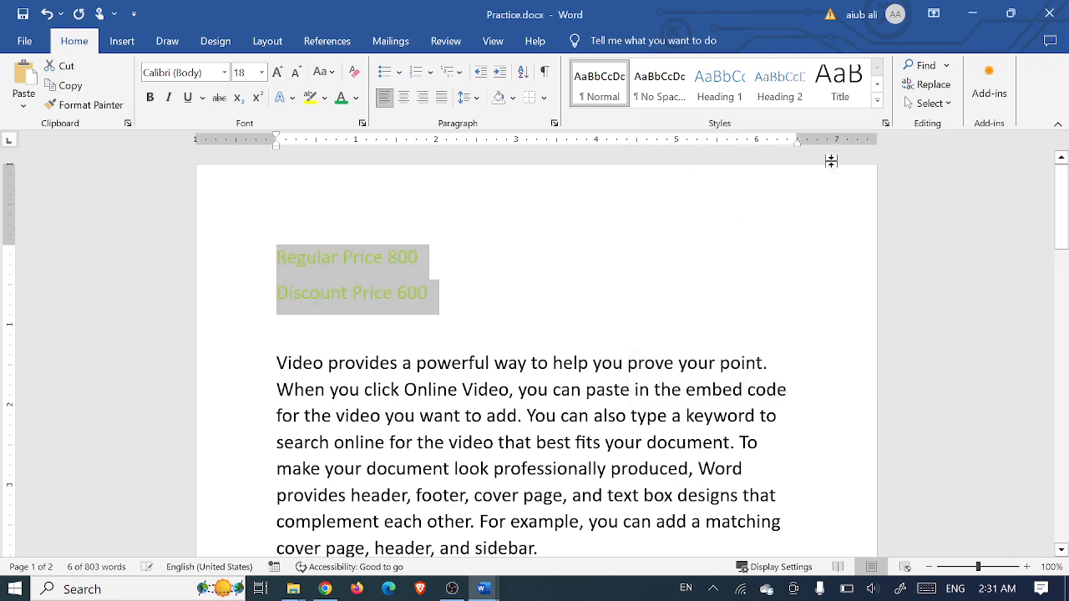
{"action": "key", "text": "ctrl+z"}
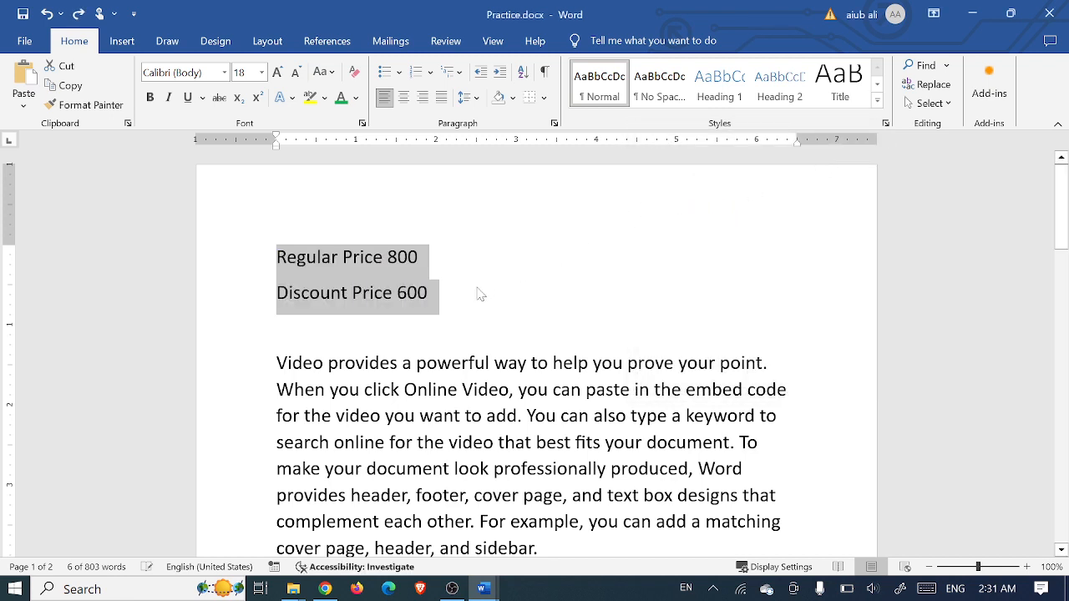
Remove highlighting from the price lines and highlight 'cover page, header, and sidebar.' in pink
{"action": "left_click", "coordinate": [325, 98]}
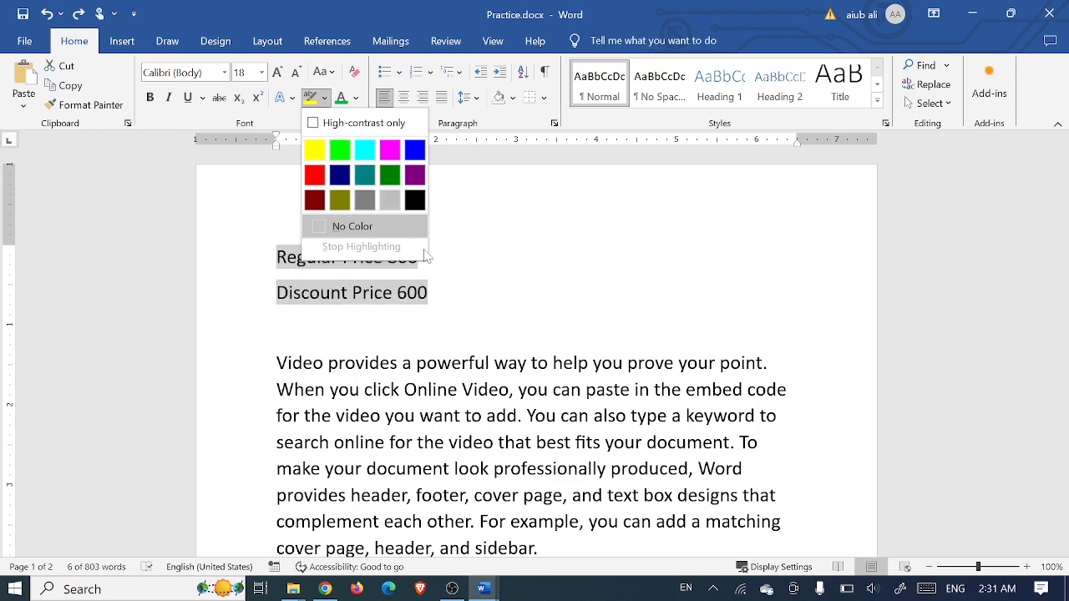
{"action": "left_click", "coordinate": [359, 226]}
{"action": "scroll", "coordinate": [535, 351], "scroll_direction": "down", "scroll_amount": 1}
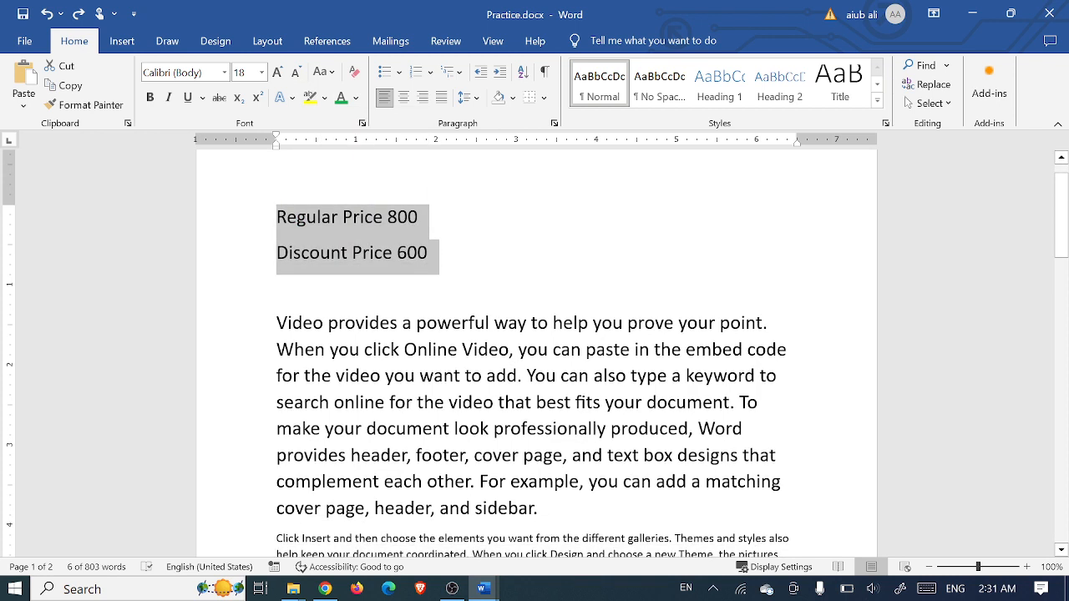
{"action": "left_click_drag", "start_coordinate": [538, 508], "coordinate": [276, 507]}
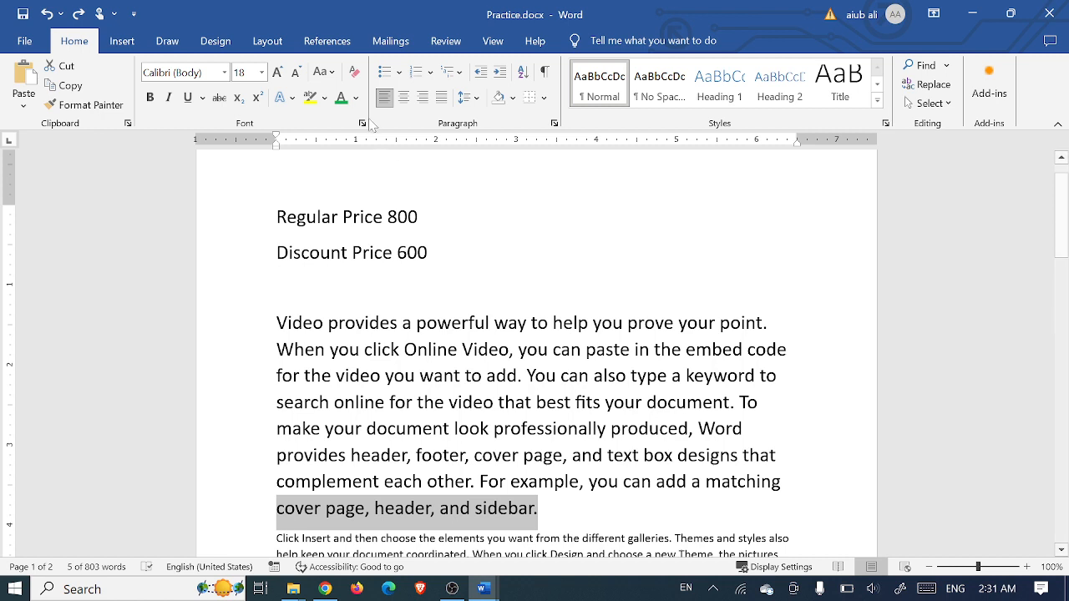
{"action": "left_click", "coordinate": [324, 98]}
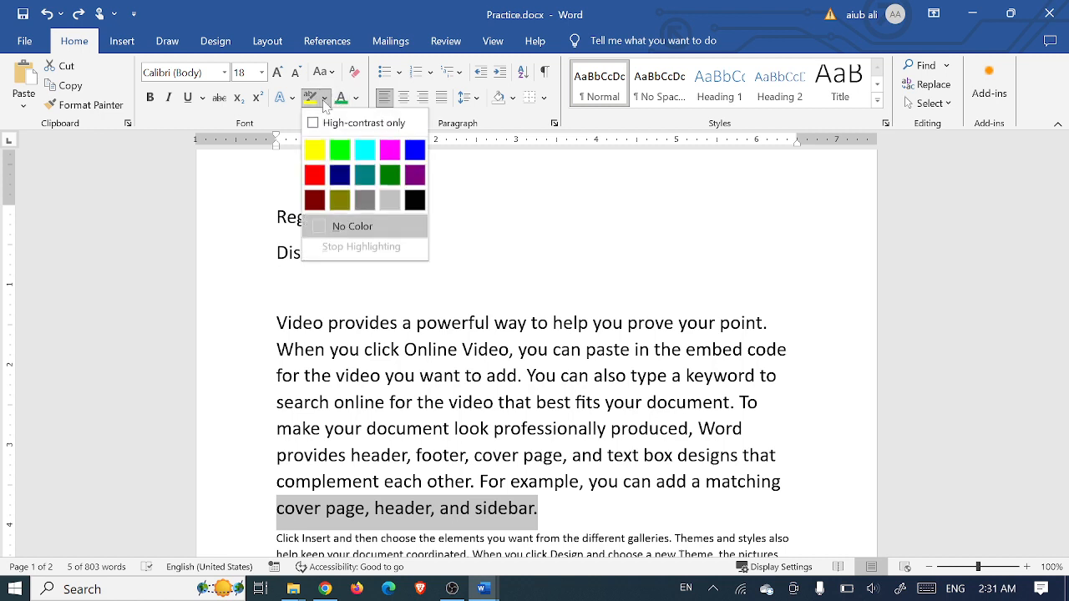
{"action": "left_click", "coordinate": [389, 152]}
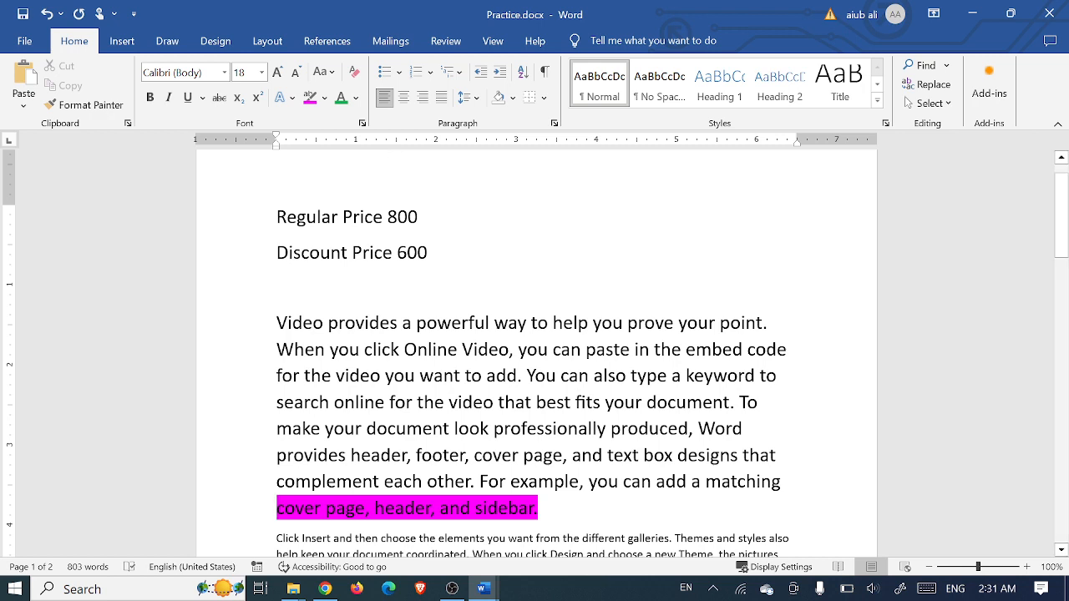
Remove the magenta highlight from the 'Video provides…' paragraph by setting highlight to No Color
{"action": "left_click_drag", "start_coordinate": [784, 482], "coordinate": [277, 322]}
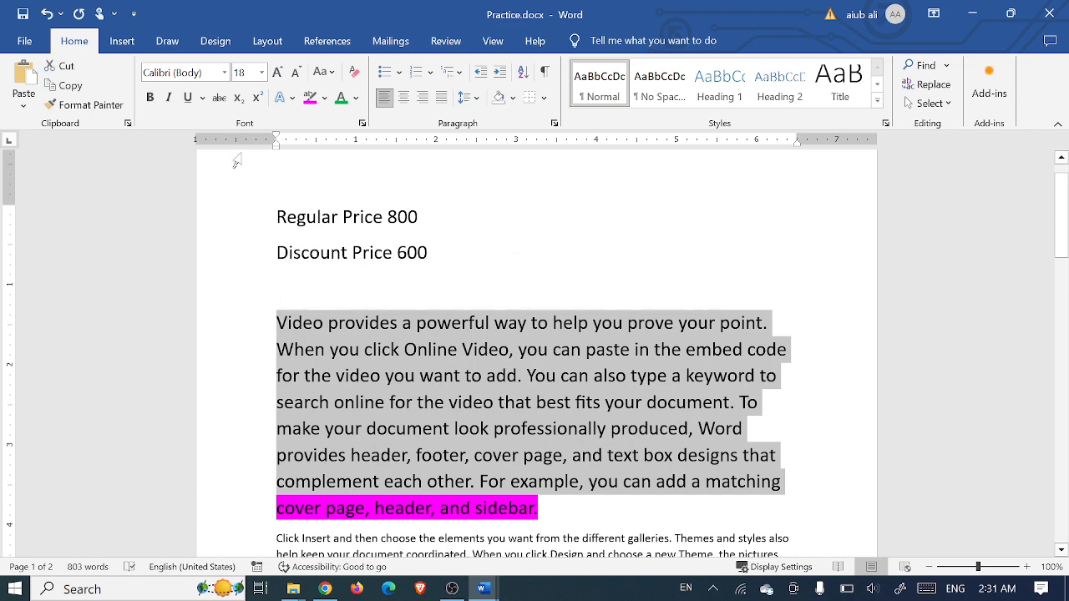
{"action": "left_click", "coordinate": [309, 98]}
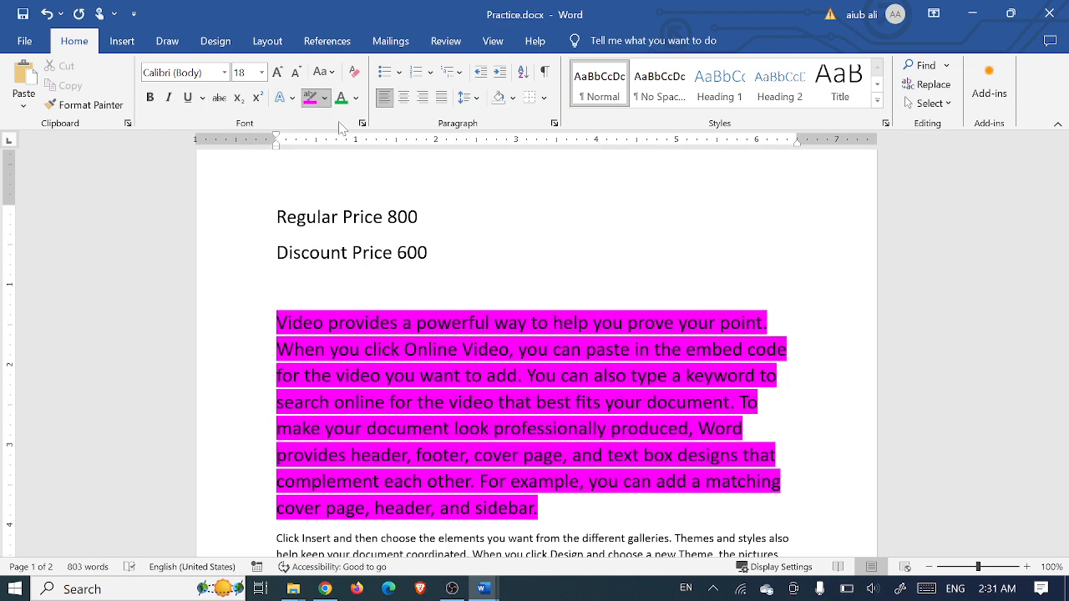
{"action": "left_click", "coordinate": [325, 97]}
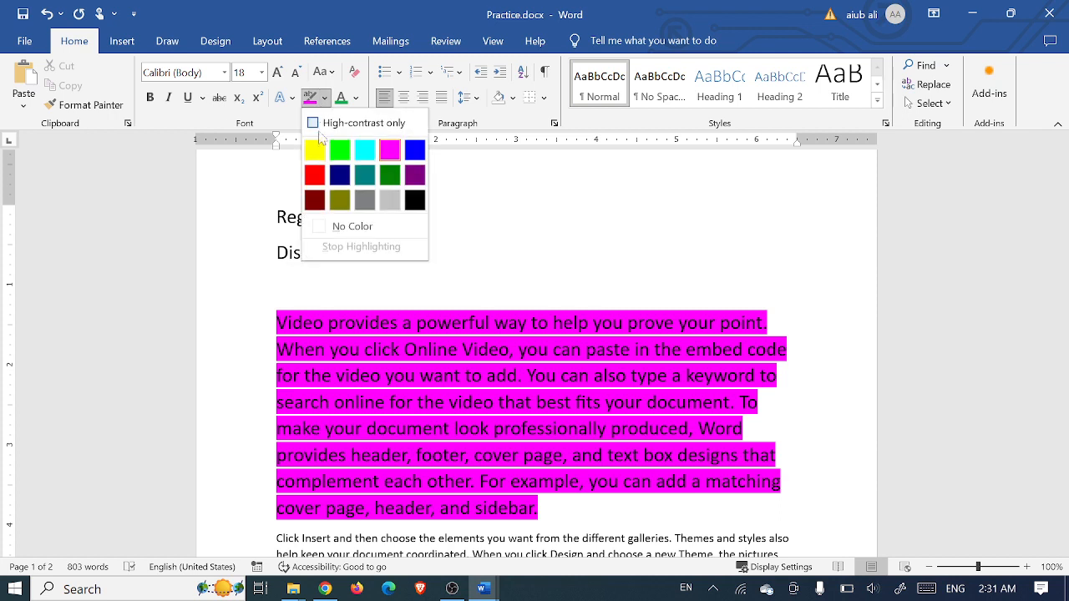
{"action": "left_click", "coordinate": [318, 227]}
Make the text from 'Video provides' through 'You can' bold and underlined
{"action": "mouse_move", "coordinate": [559, 508]}
{"action": "left_mouse_down"}
{"action": "mouse_move", "coordinate": [420, 363]}
{"action": "mouse_move", "coordinate": [306, 291]}
{"action": "mouse_move", "coordinate": [290, 295]}
{"action": "left_mouse_up"}
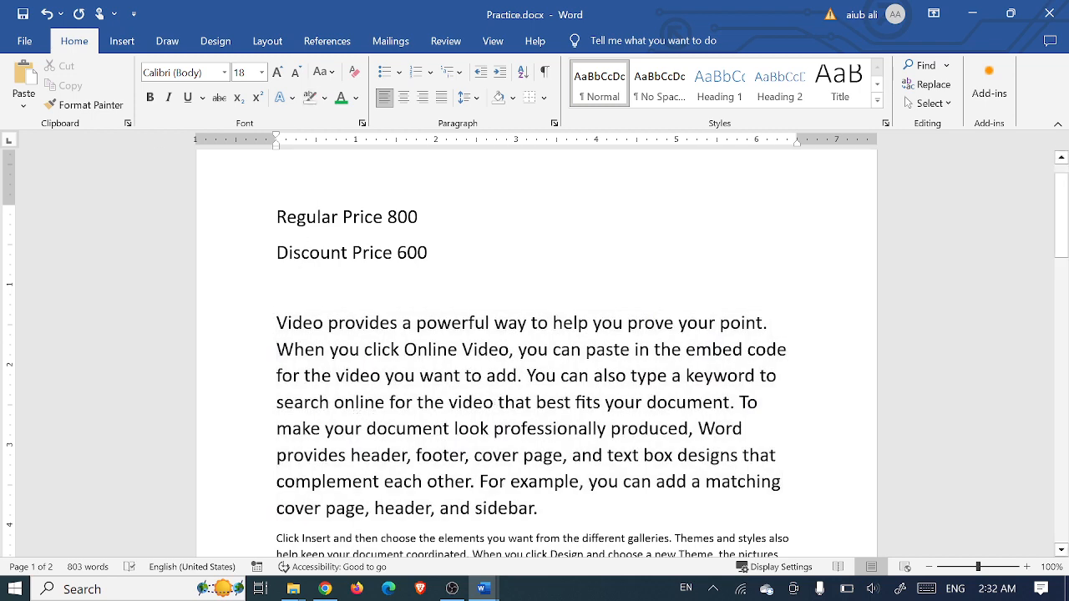
{"action": "left_click_drag", "start_coordinate": [591, 375], "coordinate": [274, 323]}
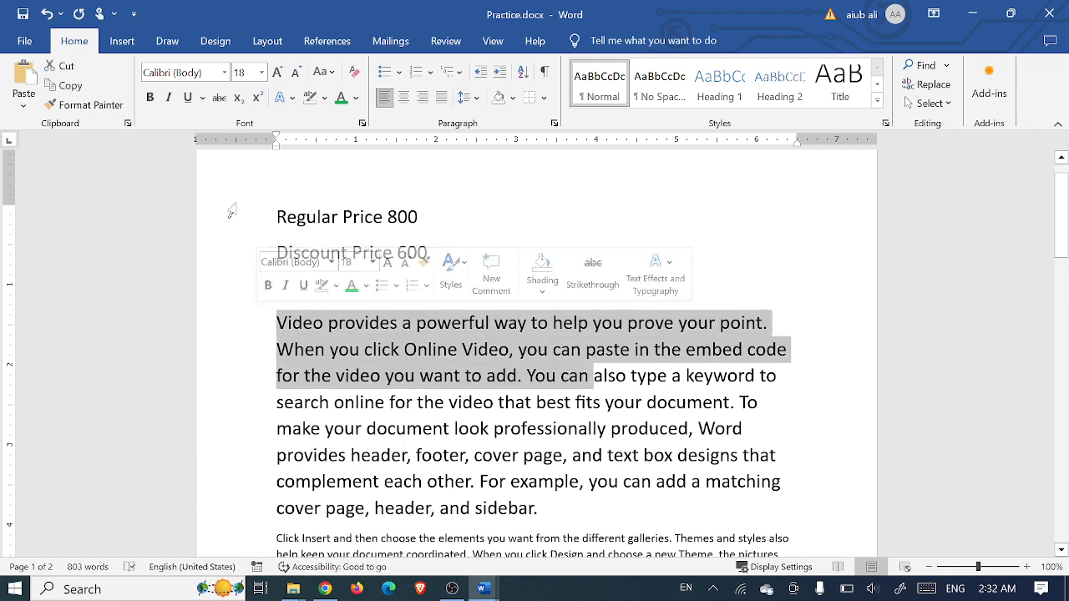
{"action": "left_click", "coordinate": [150, 97]}
{"action": "left_click", "coordinate": [190, 96]}
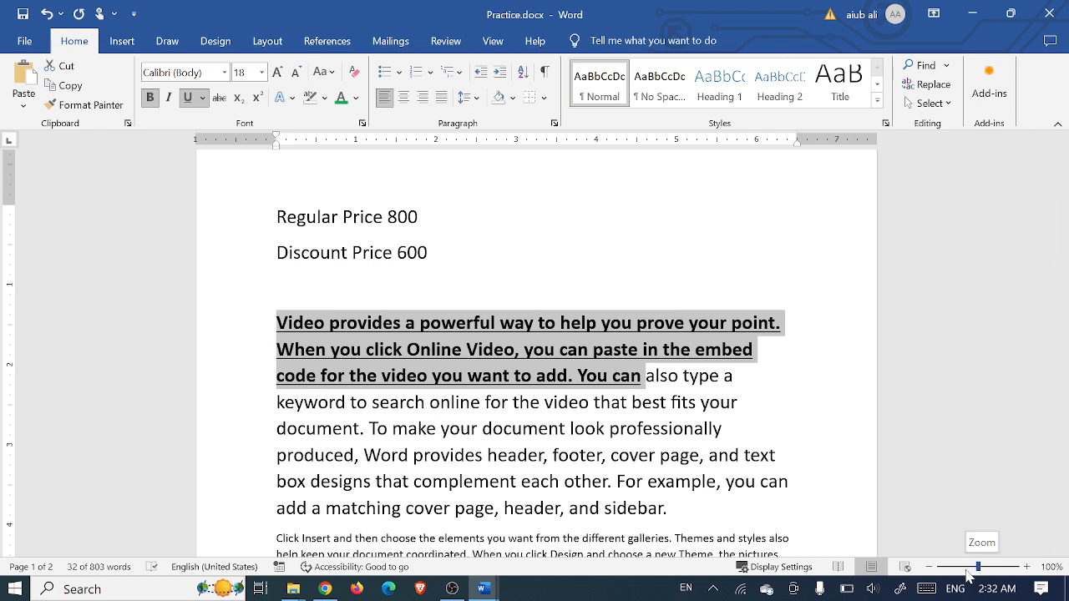
Colour the 'Video provides…You can' text green, then clear all its formatting
{"action": "left_click", "coordinate": [344, 100]}
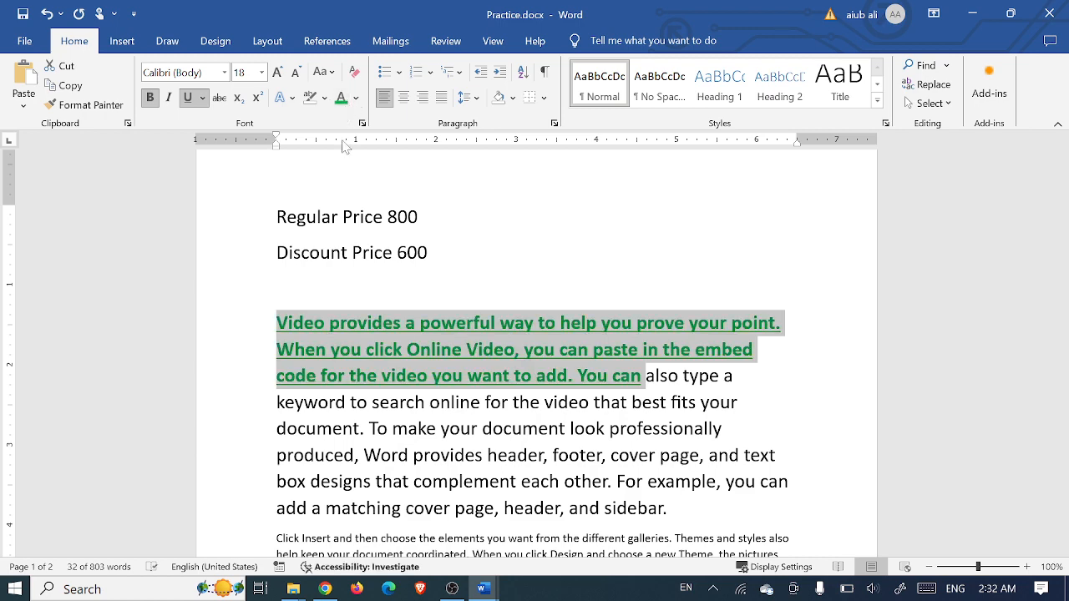
{"action": "left_click", "coordinate": [354, 72]}
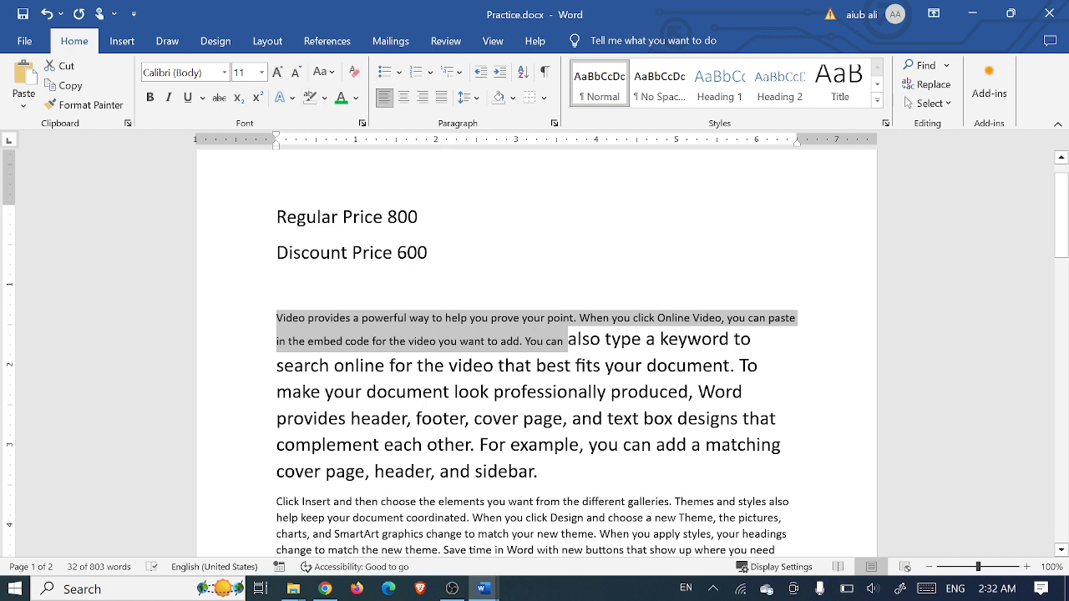
{"action": "left_click", "coordinate": [483, 588]}
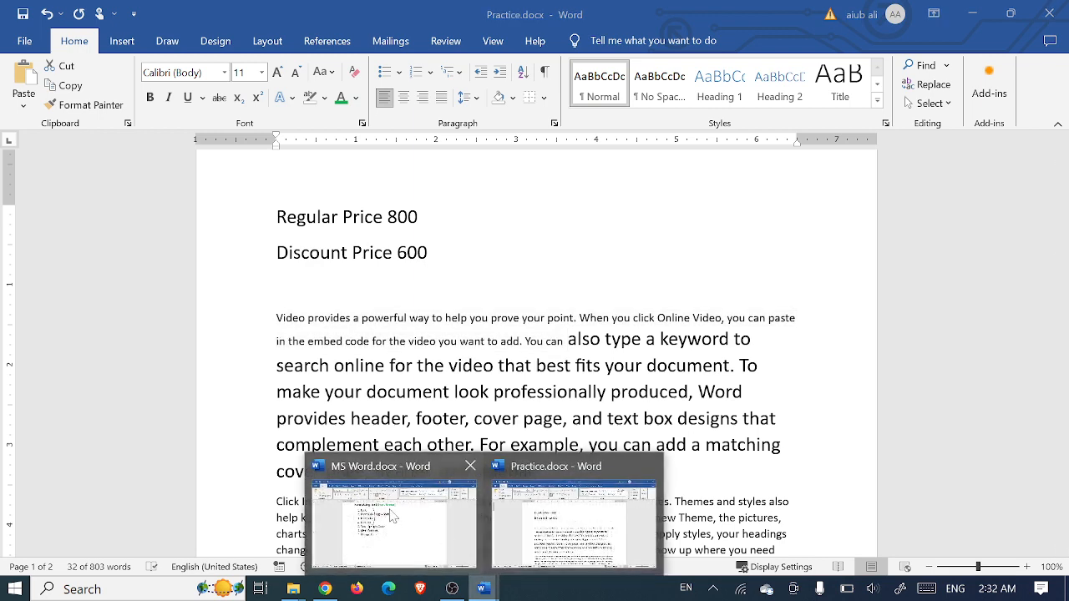
{"action": "left_click", "coordinate": [410, 476]}
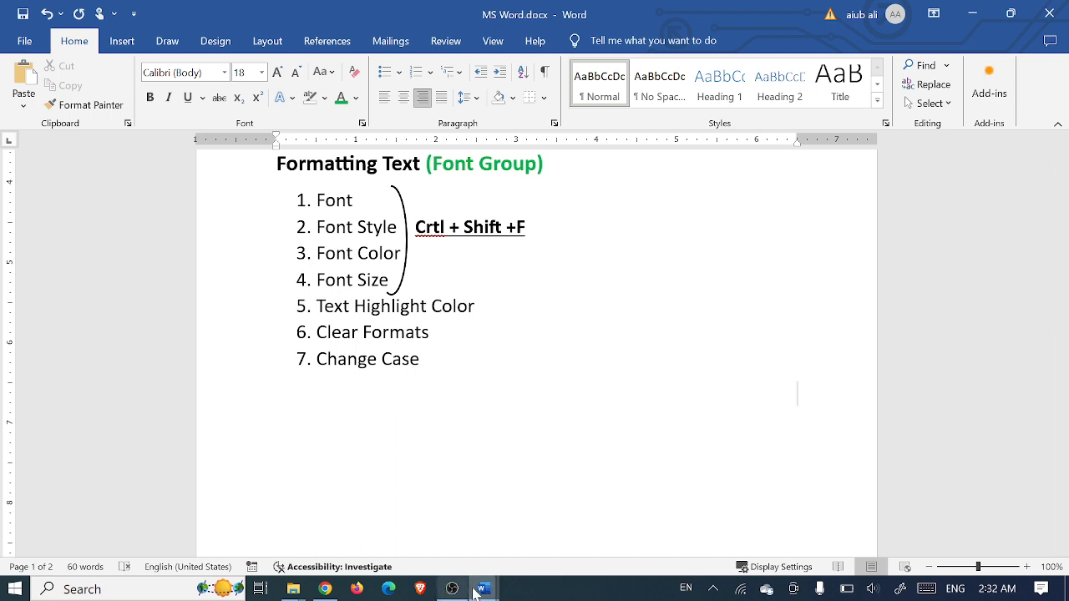
{"action": "mouse_move", "coordinate": [483, 590]}
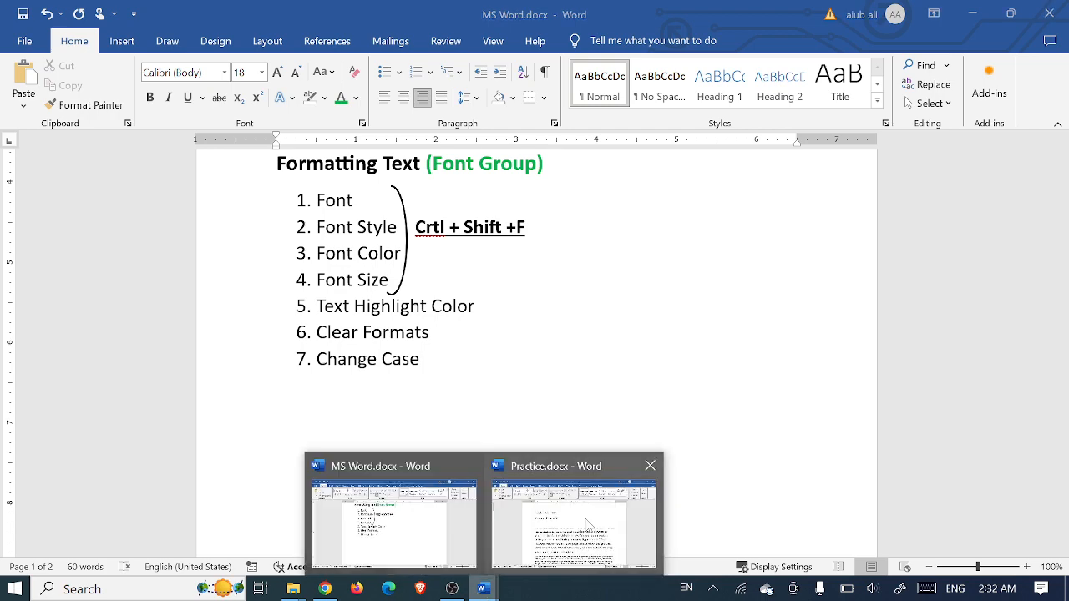
{"action": "left_click", "coordinate": [589, 530]}
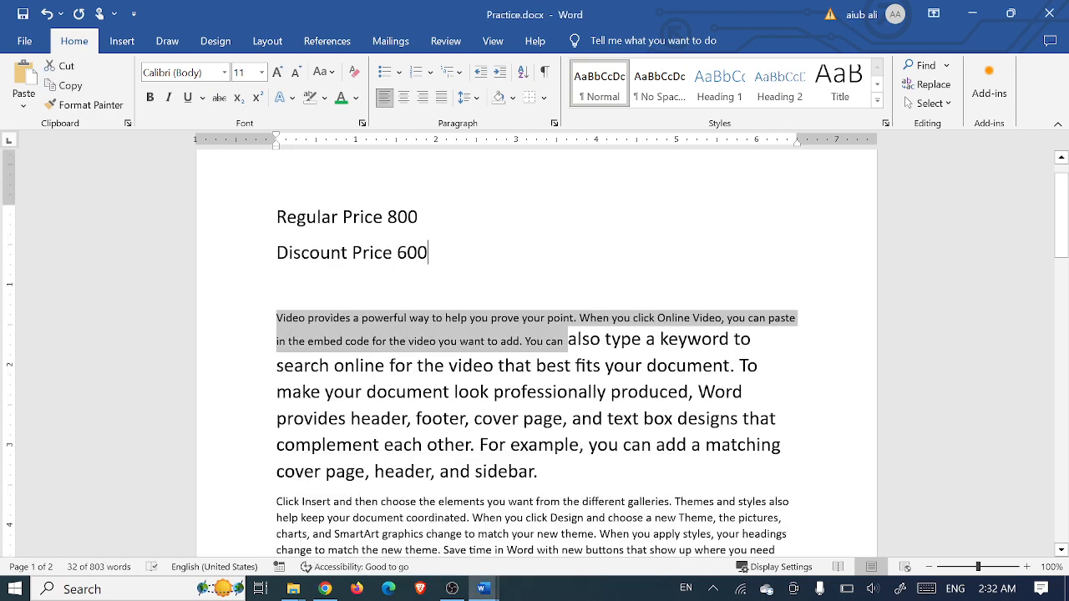
{"action": "left_click", "coordinate": [430, 253]}
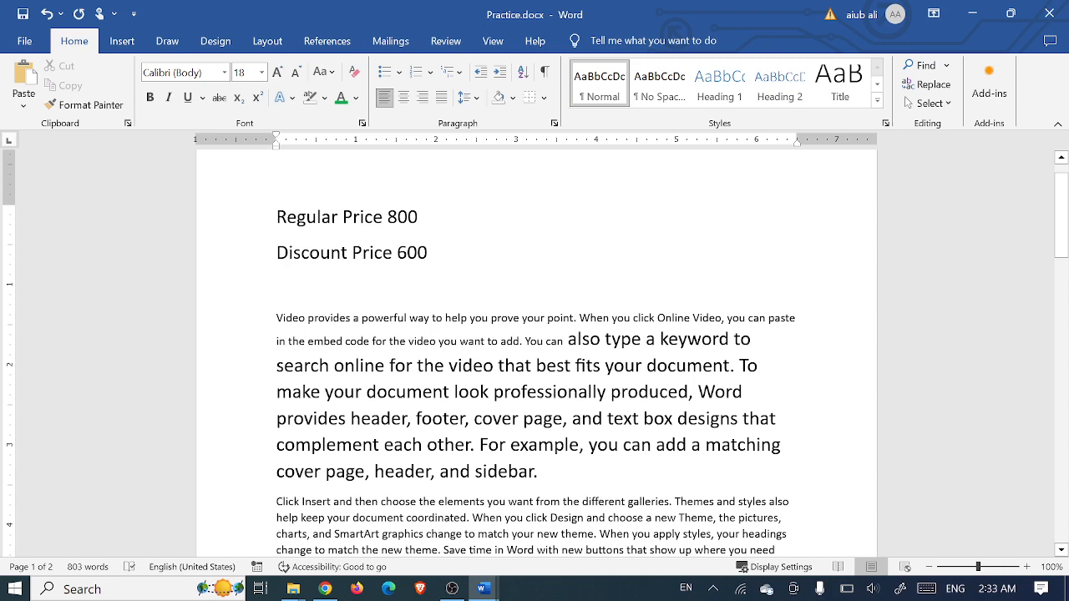
{"action": "key", "text": "ctrl+d"}
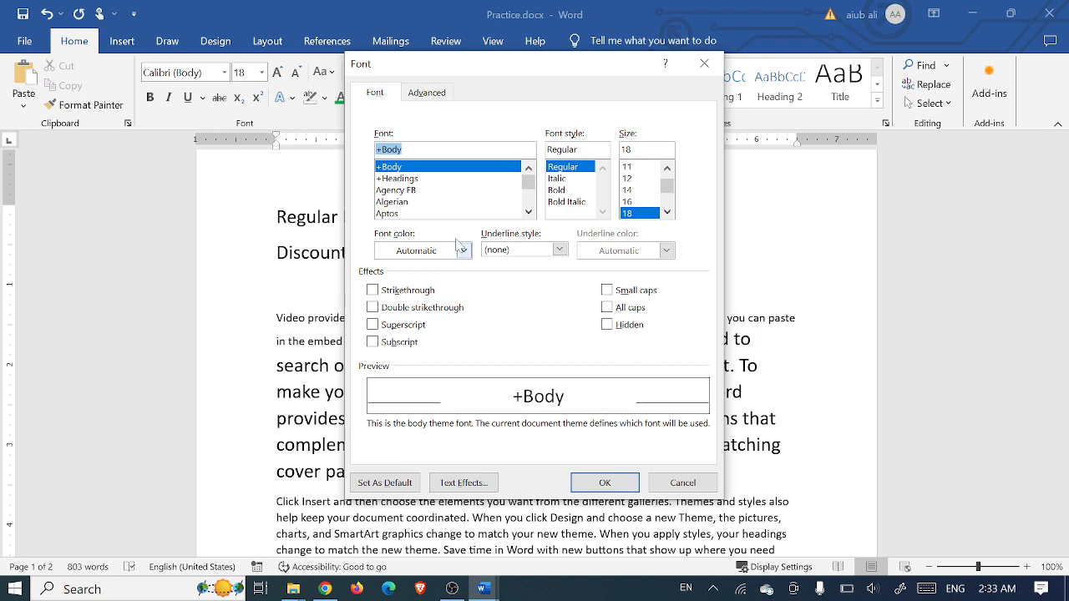
{"action": "left_click_drag", "start_coordinate": [511, 72], "coordinate": [745, 114]}
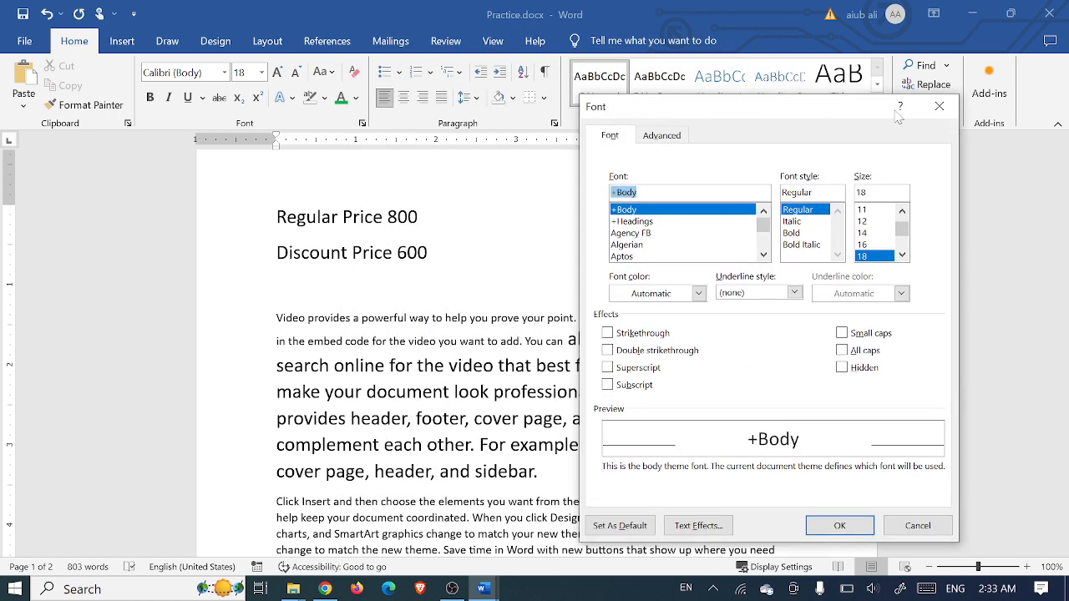
{"action": "left_click", "coordinate": [938, 107]}
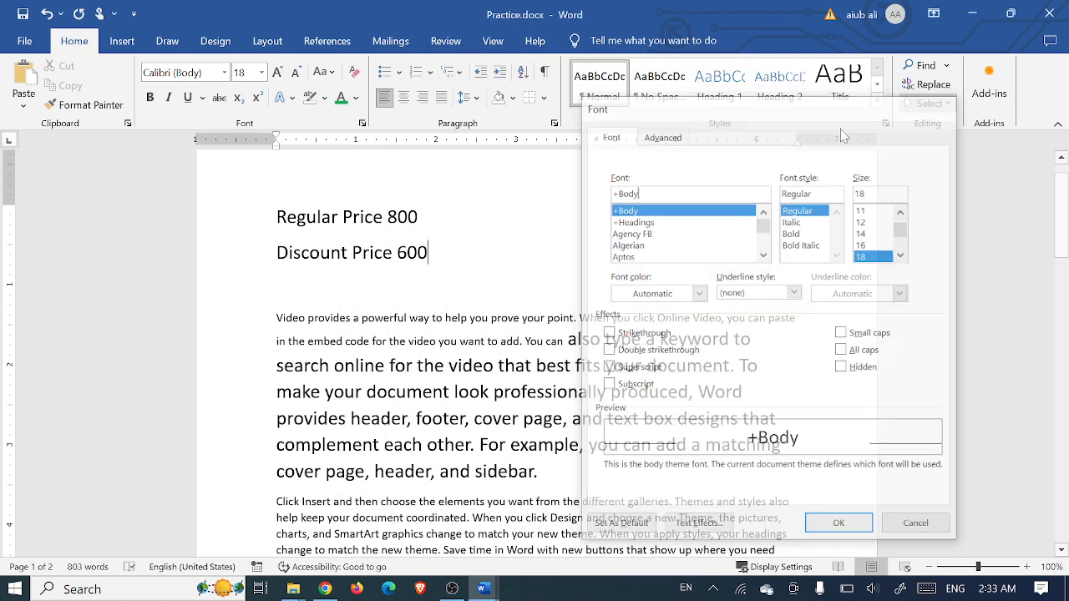
{"action": "left_click_drag", "start_coordinate": [476, 250], "coordinate": [272, 221]}
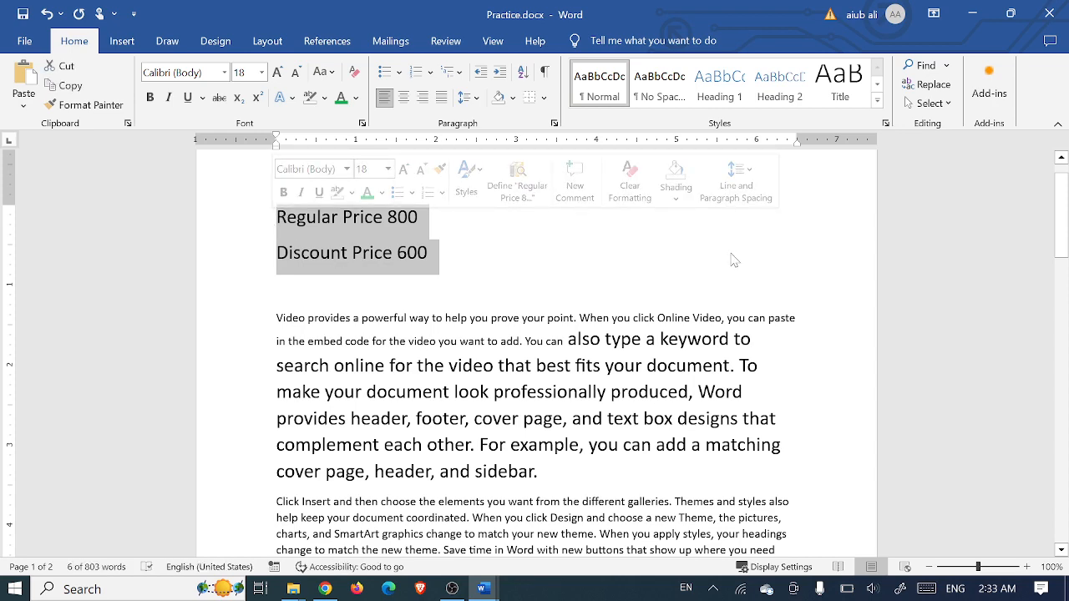
{"action": "key", "text": "ctrl+d"}
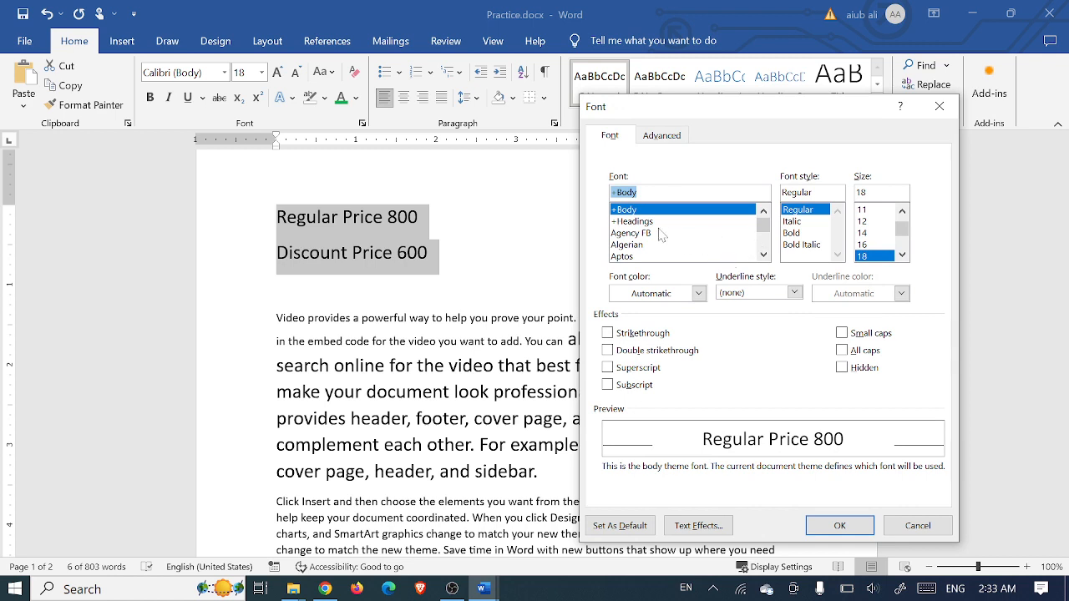
{"action": "left_click", "coordinate": [788, 222]}
{"action": "left_click", "coordinate": [800, 244]}
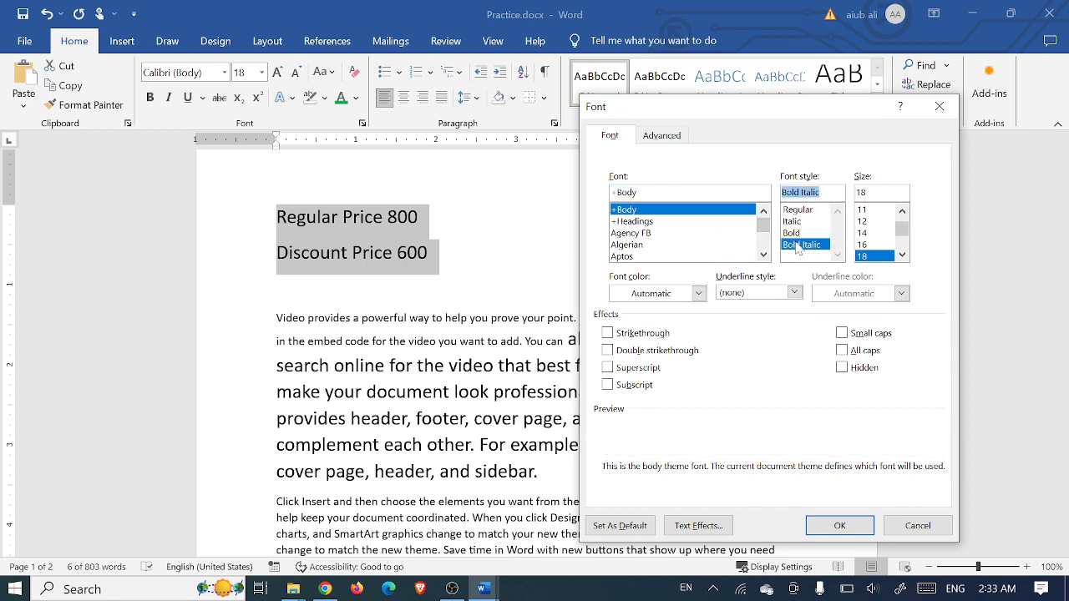
{"action": "left_click", "coordinate": [902, 255]}
{"action": "left_click", "coordinate": [902, 256]}
{"action": "left_click", "coordinate": [901, 255]}
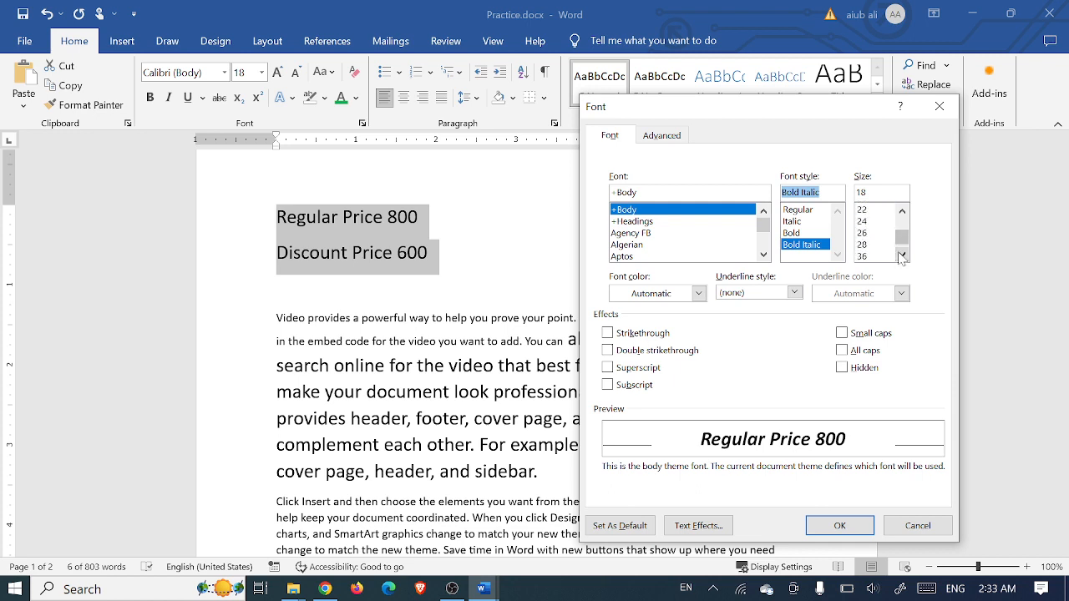
{"action": "left_click", "coordinate": [794, 292]}
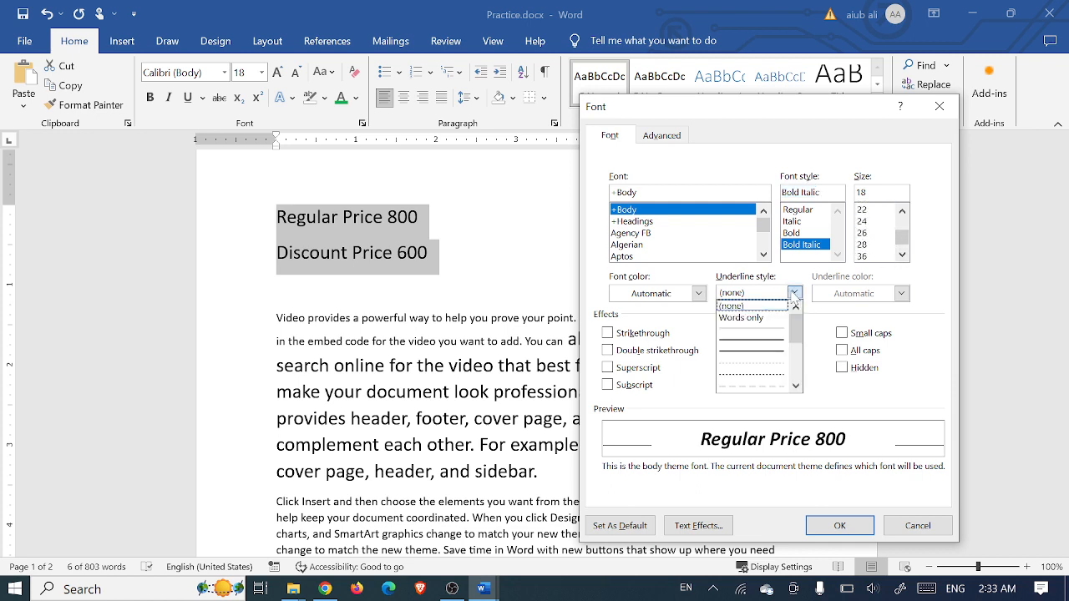
{"action": "left_click", "coordinate": [693, 327]}
{"action": "left_click", "coordinate": [698, 294]}
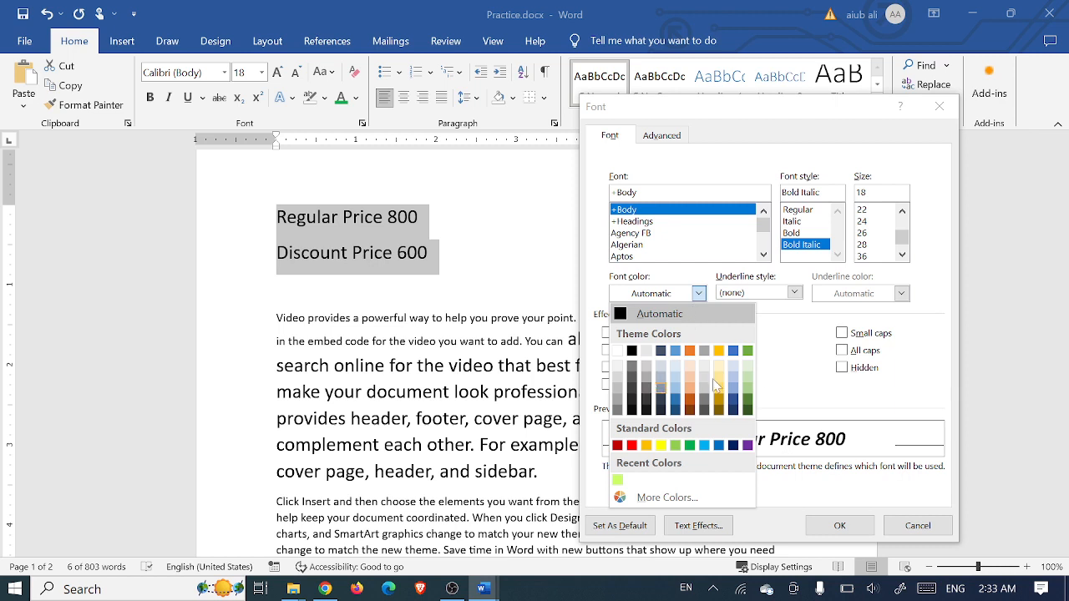
{"action": "left_click", "coordinate": [790, 364]}
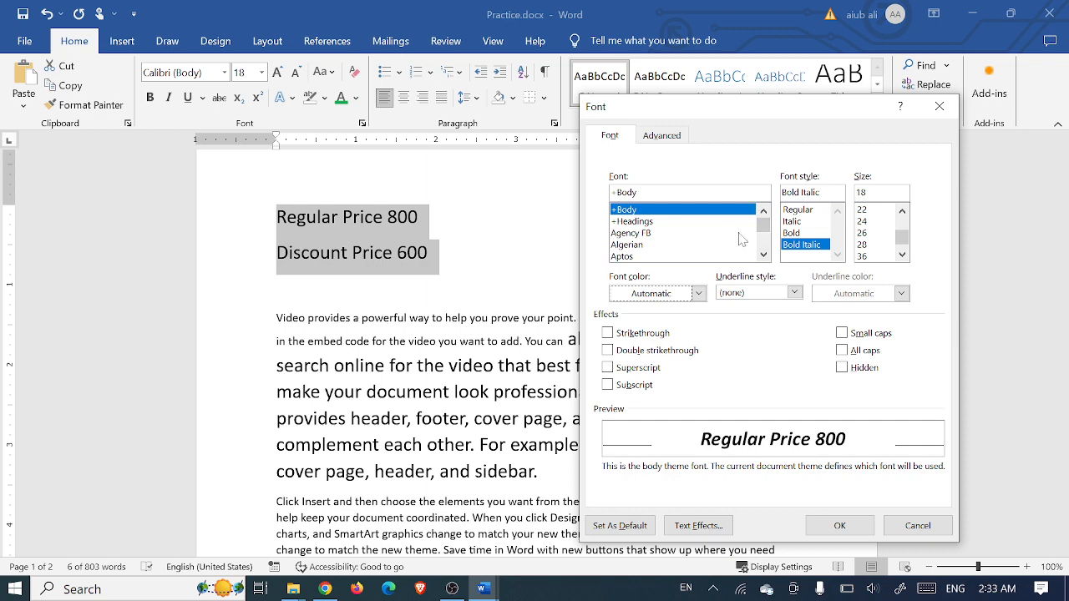
{"action": "left_click", "coordinate": [938, 109]}
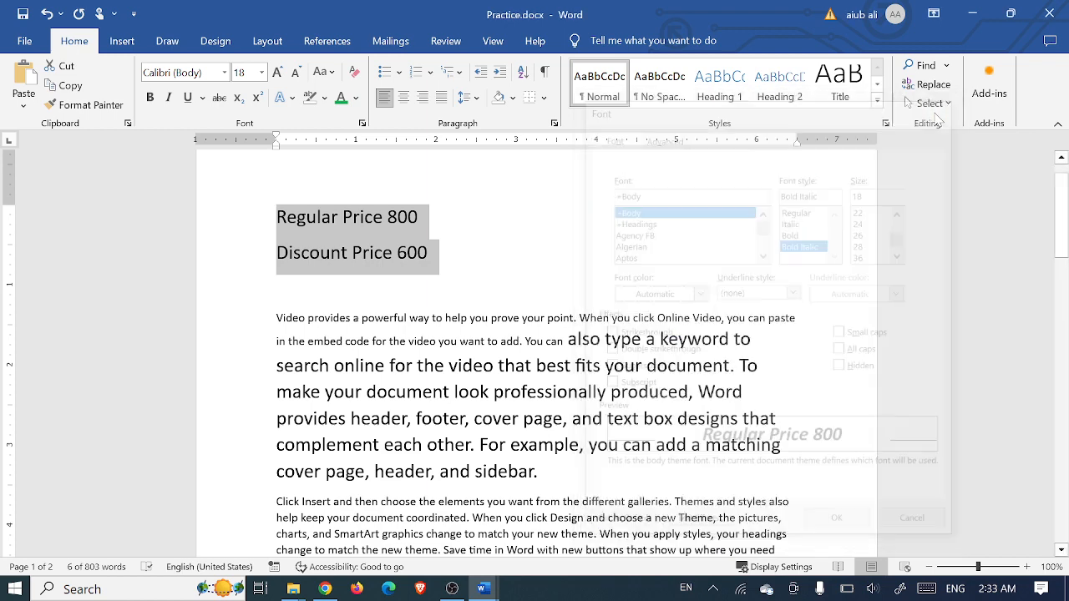
{"action": "left_click", "coordinate": [502, 258]}
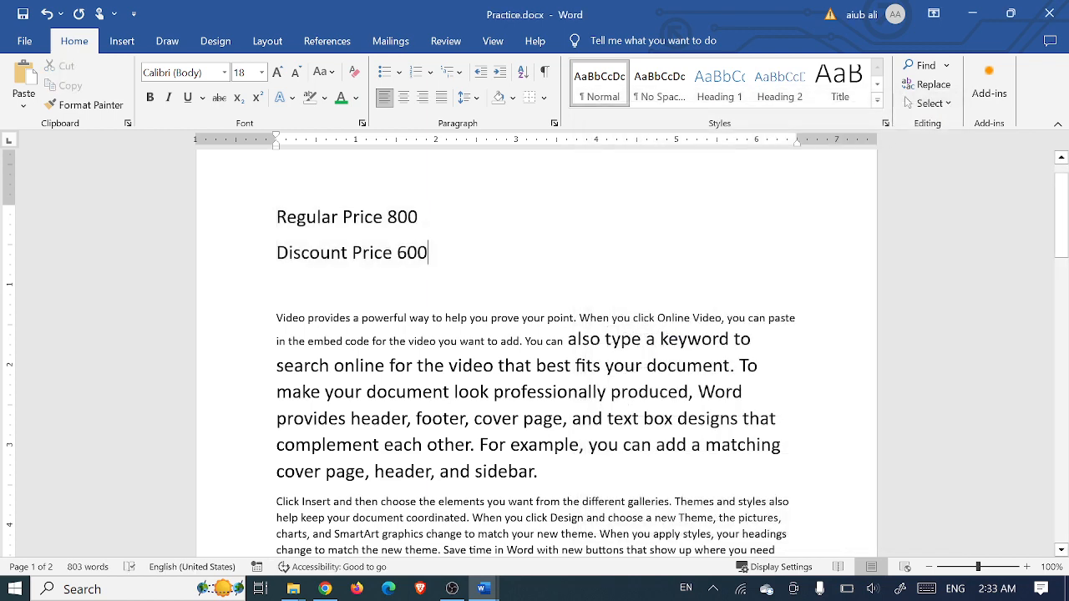
{"action": "left_click_drag", "start_coordinate": [428, 252], "coordinate": [280, 232]}
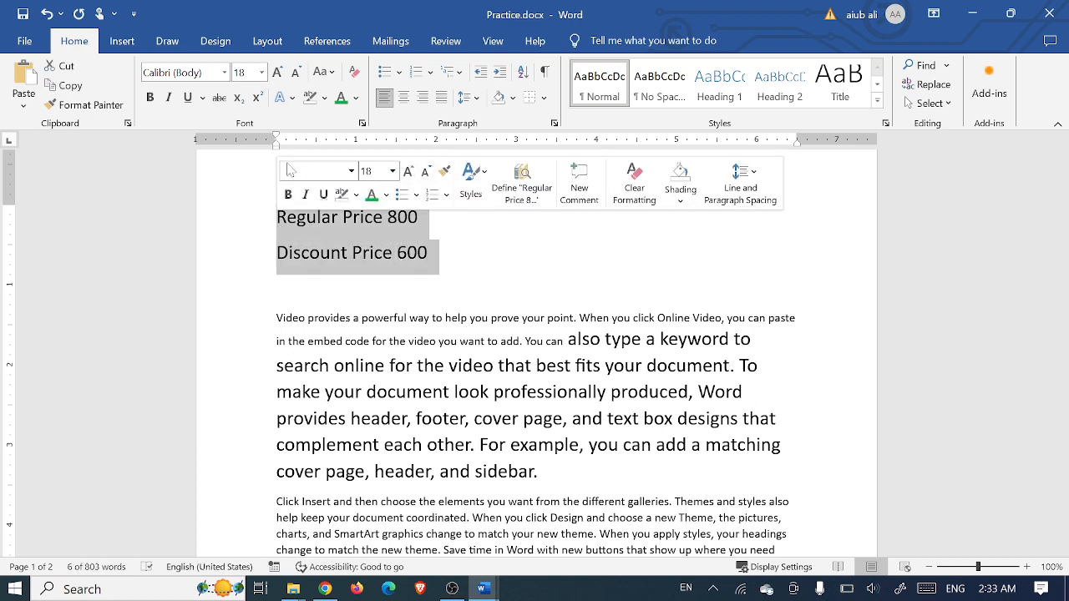
Select the entire 'Video provides…' paragraph and set its font size to 14
{"action": "left_click", "coordinate": [489, 282]}
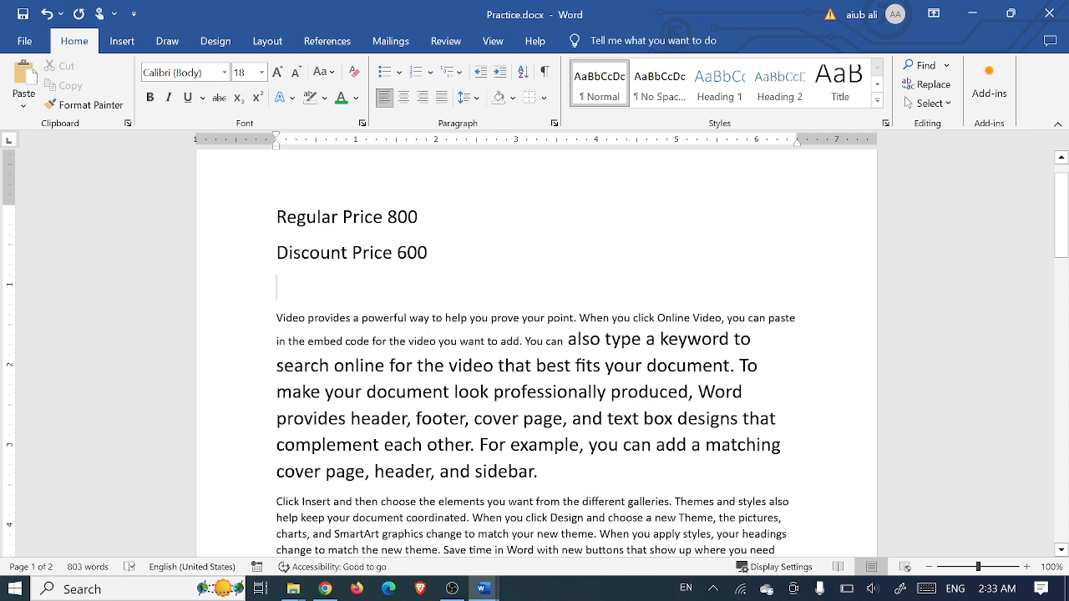
{"action": "left_click_drag", "start_coordinate": [566, 341], "coordinate": [276, 319]}
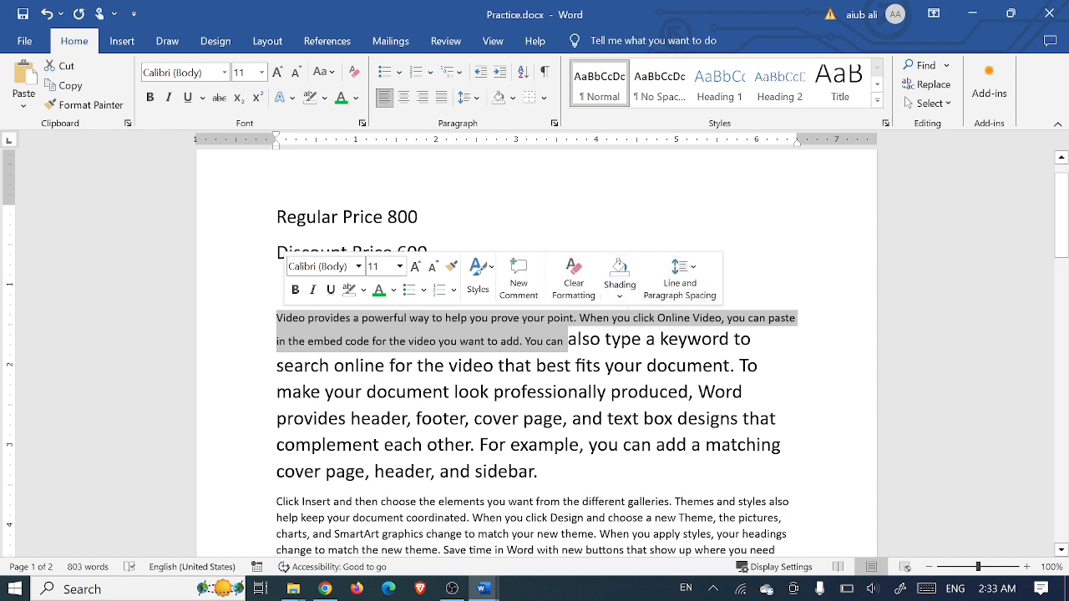
{"action": "left_click", "coordinate": [603, 231]}
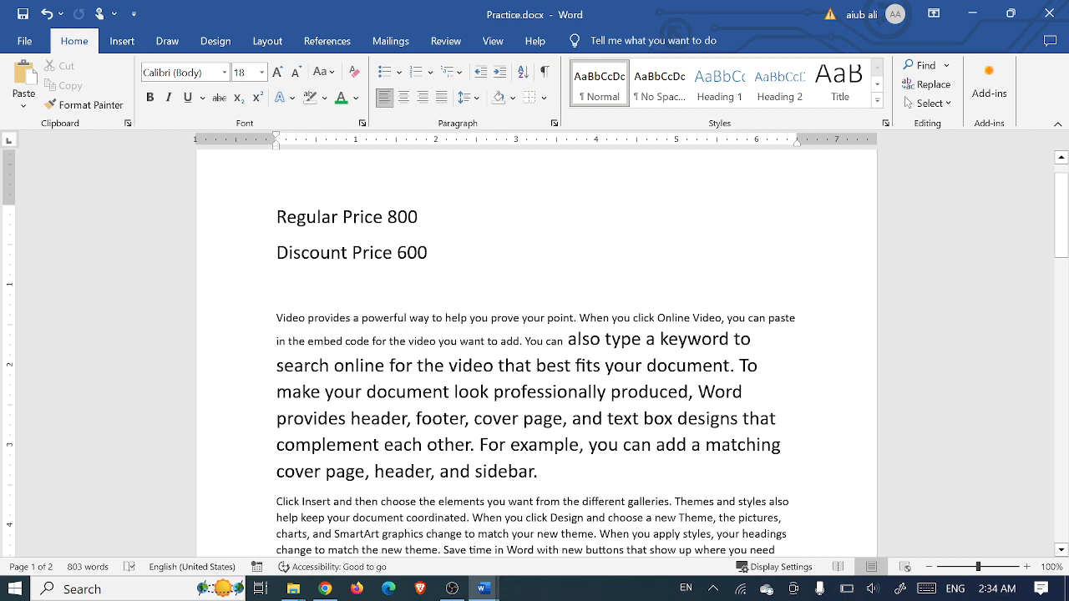
{"action": "left_click_drag", "start_coordinate": [546, 341], "coordinate": [277, 318]}
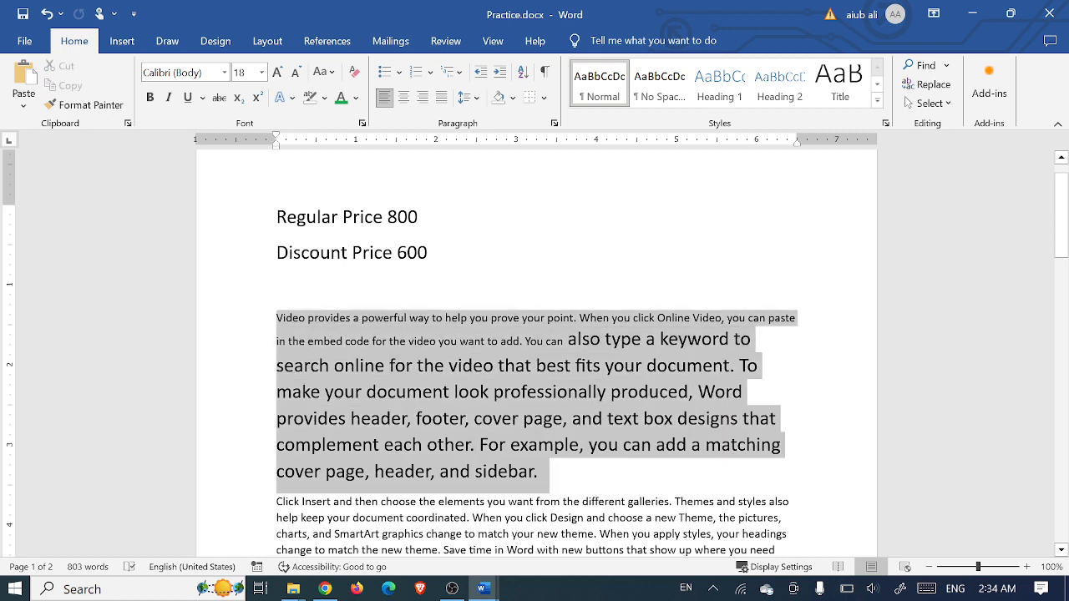
{"action": "left_click", "coordinate": [262, 71]}
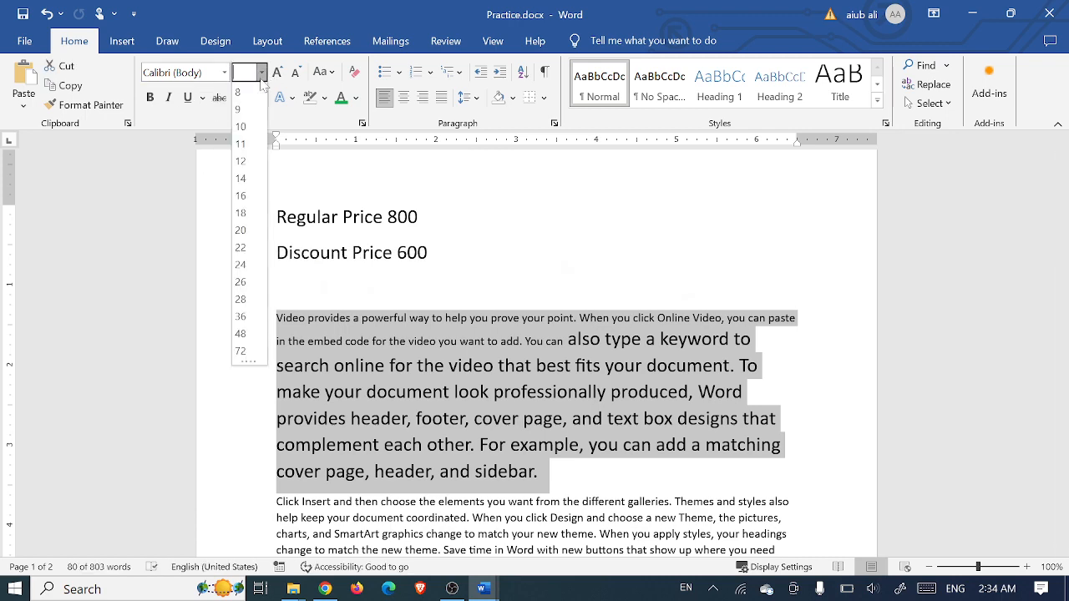
{"action": "left_click", "coordinate": [241, 178]}
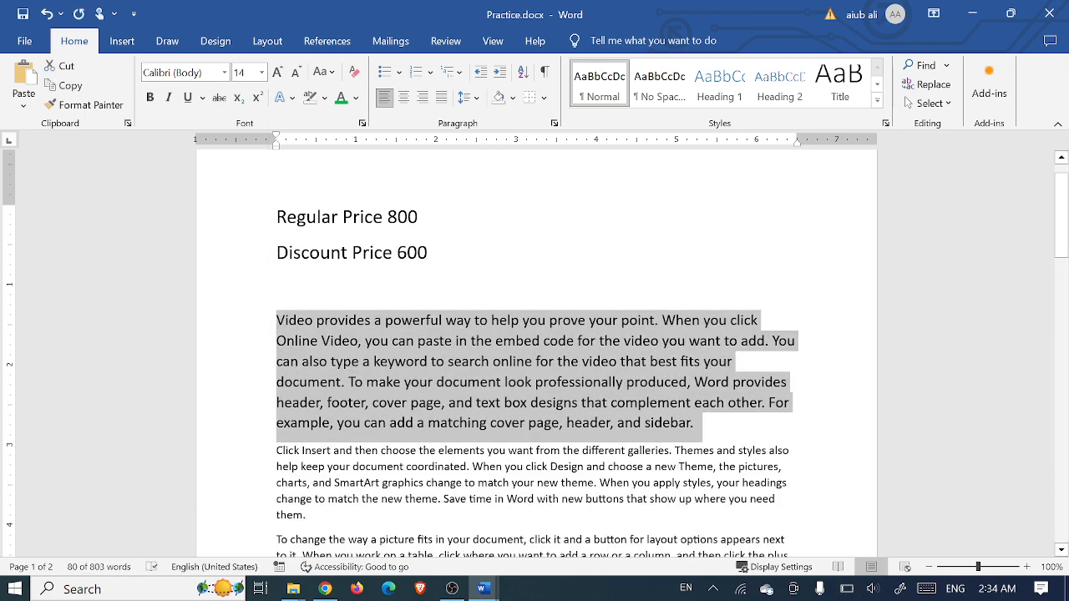
Apply Sentence case, then lowercase, to the 14 pt paragraph using Change Case
{"action": "left_click", "coordinate": [332, 75]}
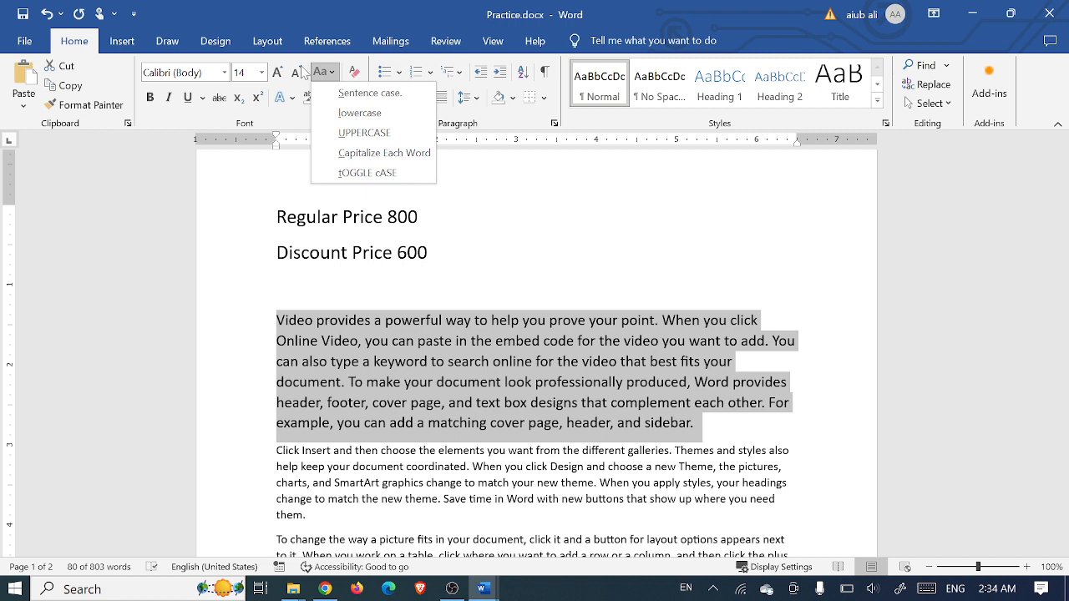
{"action": "left_click", "coordinate": [334, 75]}
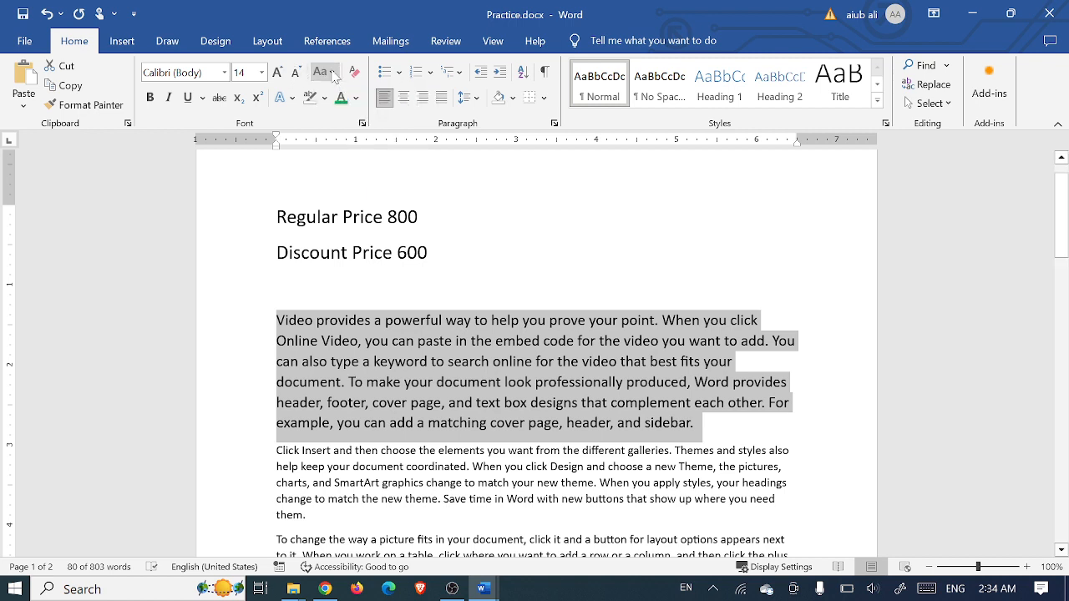
{"action": "left_click", "coordinate": [334, 75]}
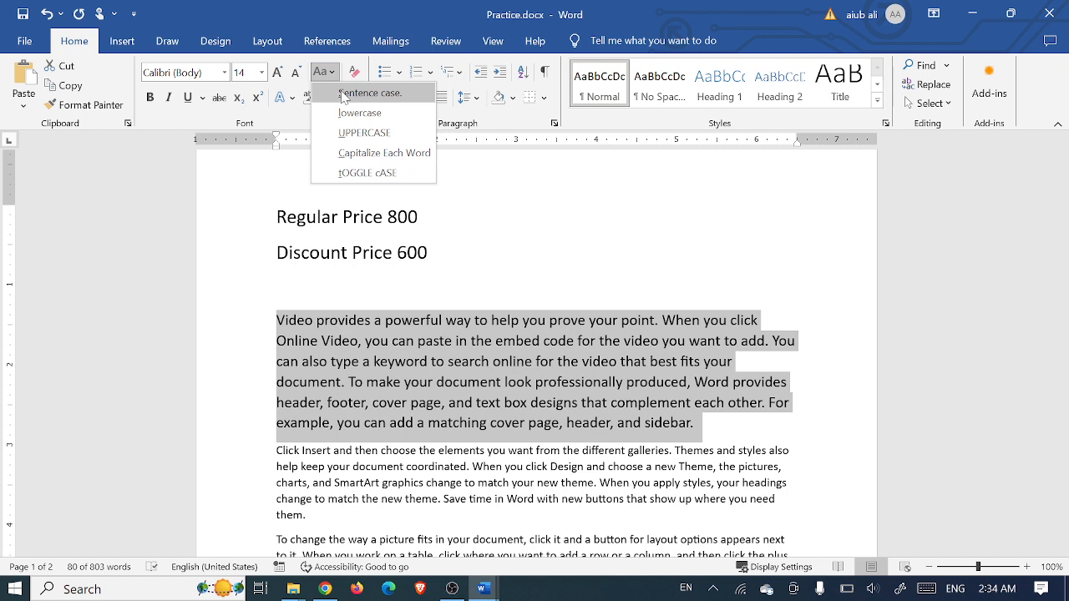
{"action": "left_click", "coordinate": [343, 98]}
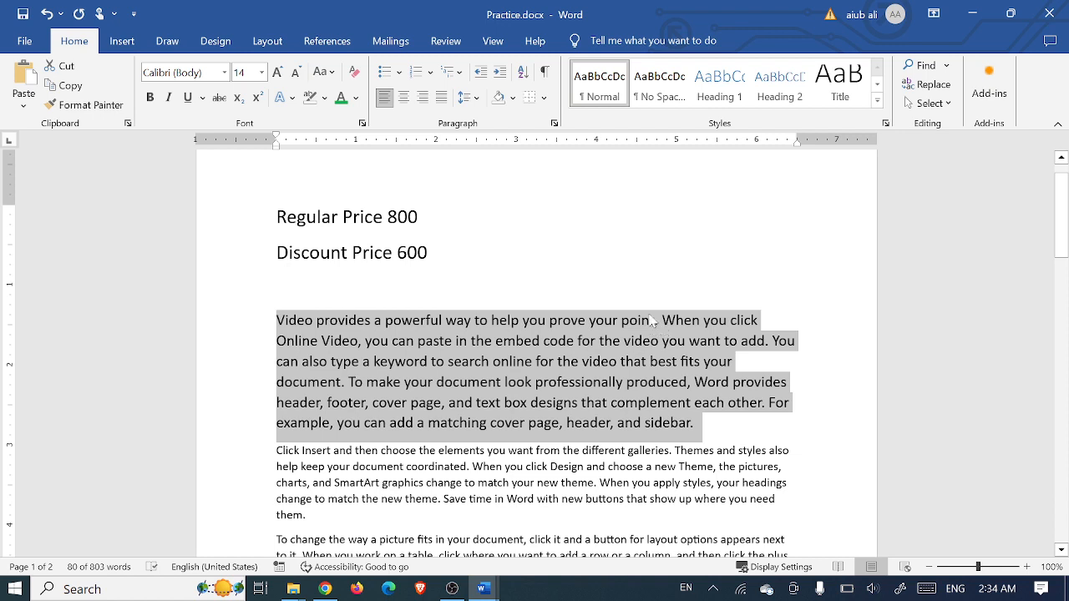
{"action": "left_click", "coordinate": [331, 73]}
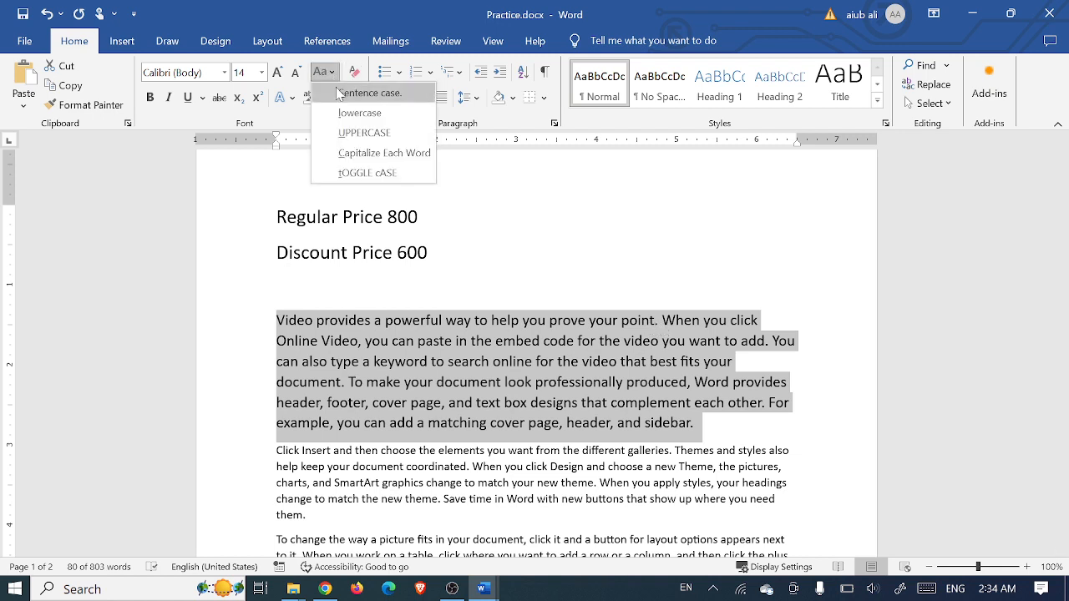
{"action": "left_click", "coordinate": [346, 113]}
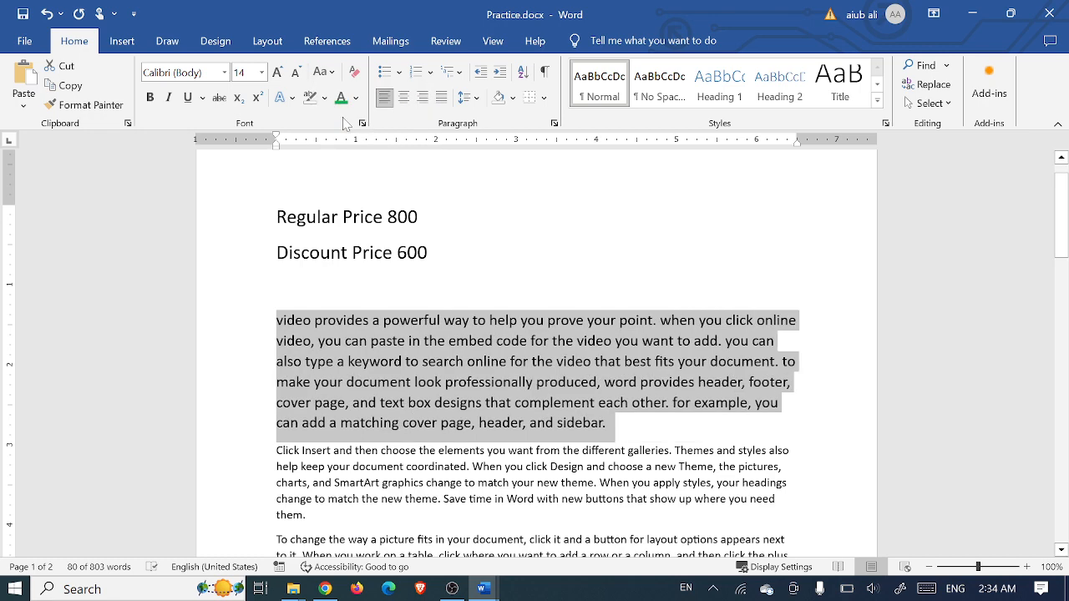
Switch the paragraph to UPPERCASE, then Capitalize Each Word, then tOGGLE cASE
{"action": "left_click", "coordinate": [326, 73]}
{"action": "left_click", "coordinate": [353, 132]}
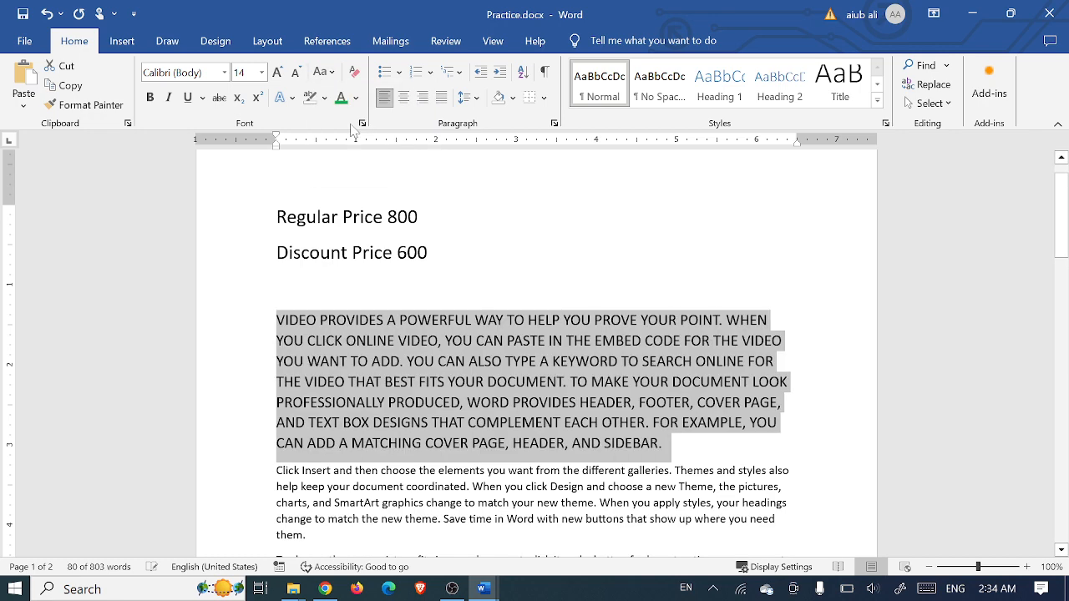
{"action": "left_click", "coordinate": [325, 73]}
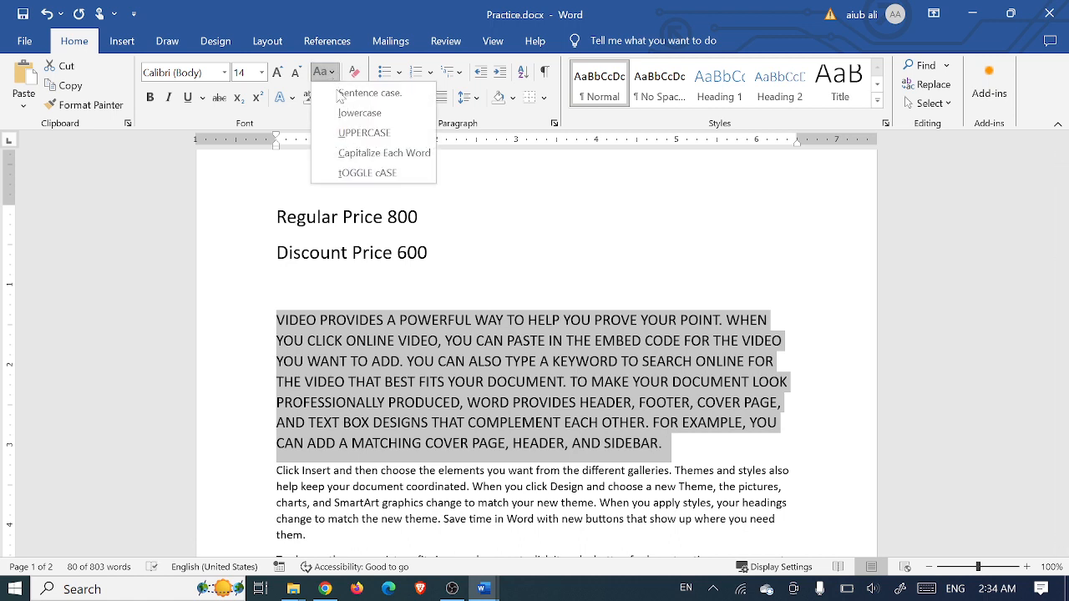
{"action": "left_click", "coordinate": [384, 155]}
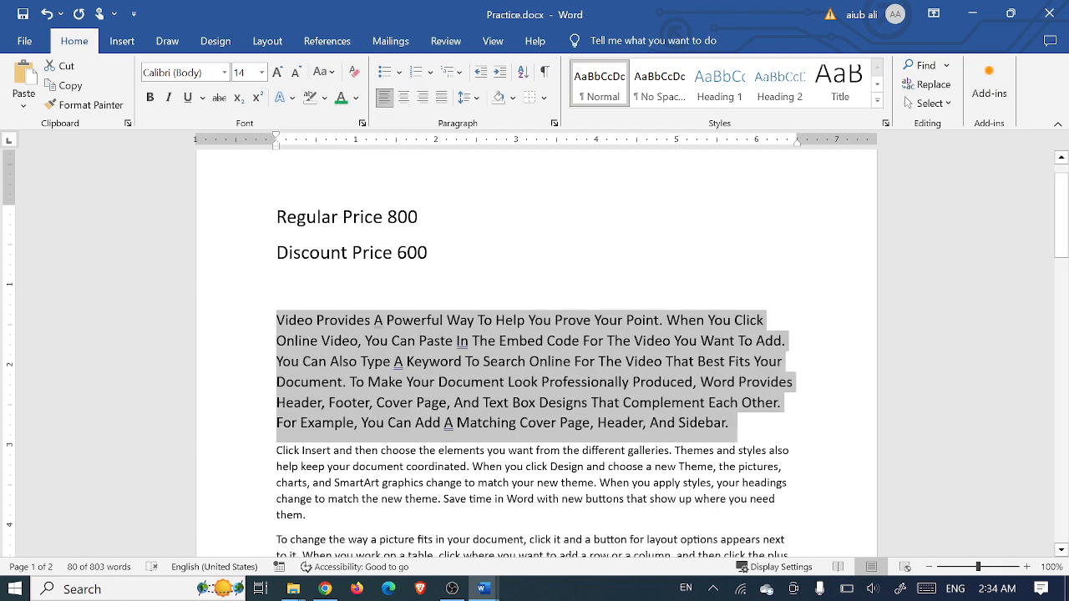
{"action": "left_click", "coordinate": [326, 71]}
{"action": "left_click", "coordinate": [359, 172]}
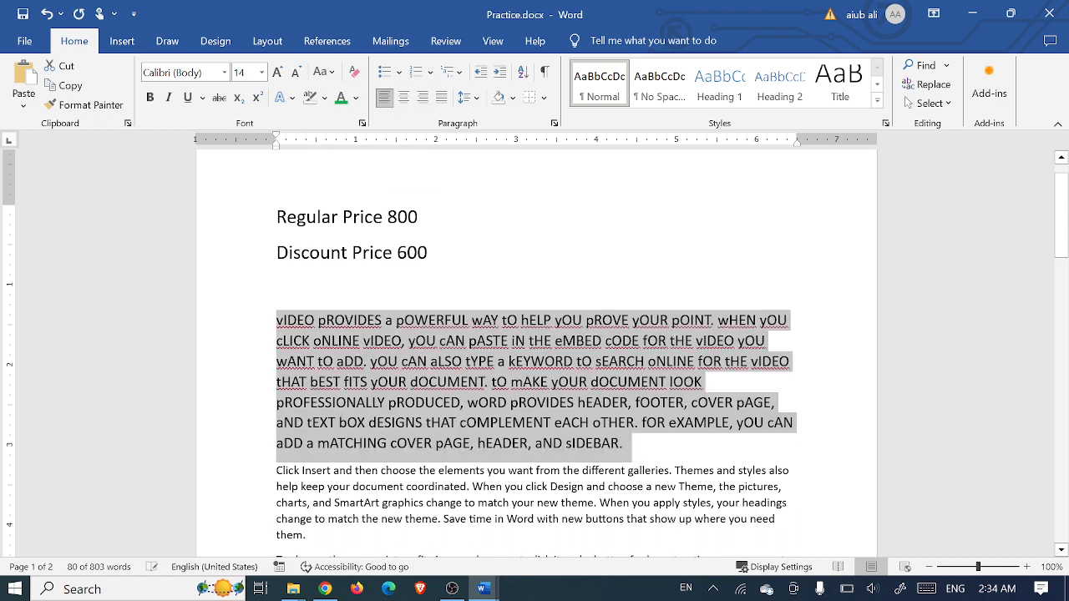
Return the paragraph to Sentence case and place the cursor after Discount Price 600
{"action": "left_click", "coordinate": [324, 71]}
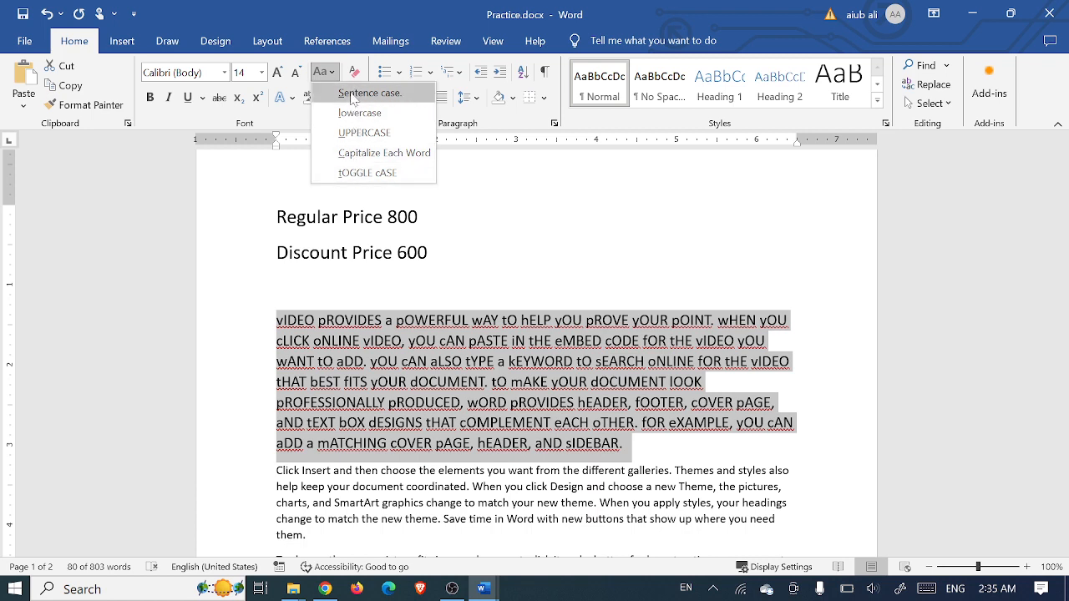
{"action": "left_click", "coordinate": [328, 72]}
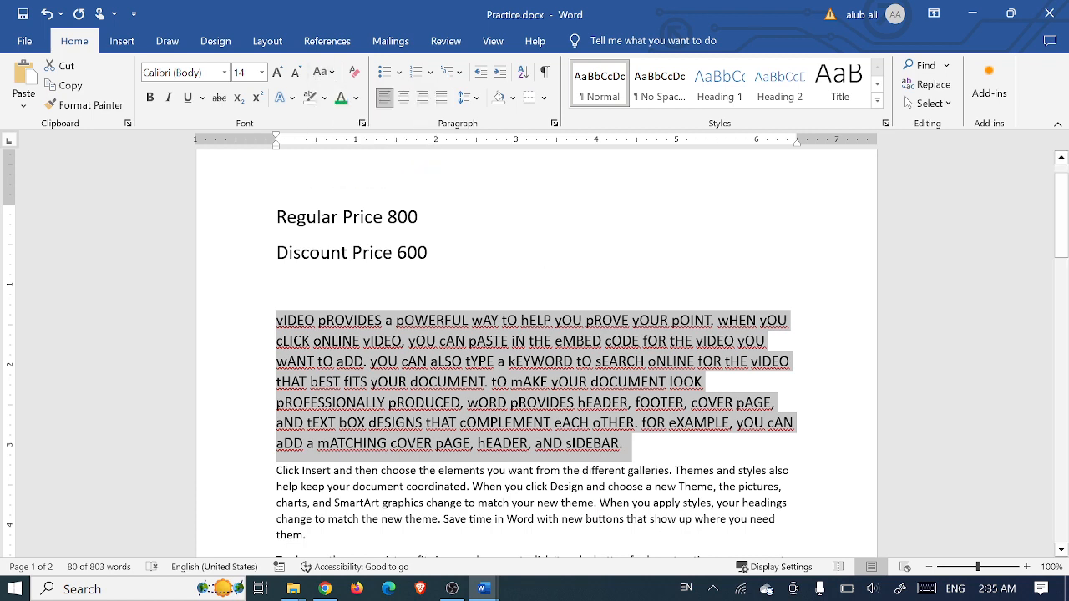
{"action": "left_click", "coordinate": [333, 74]}
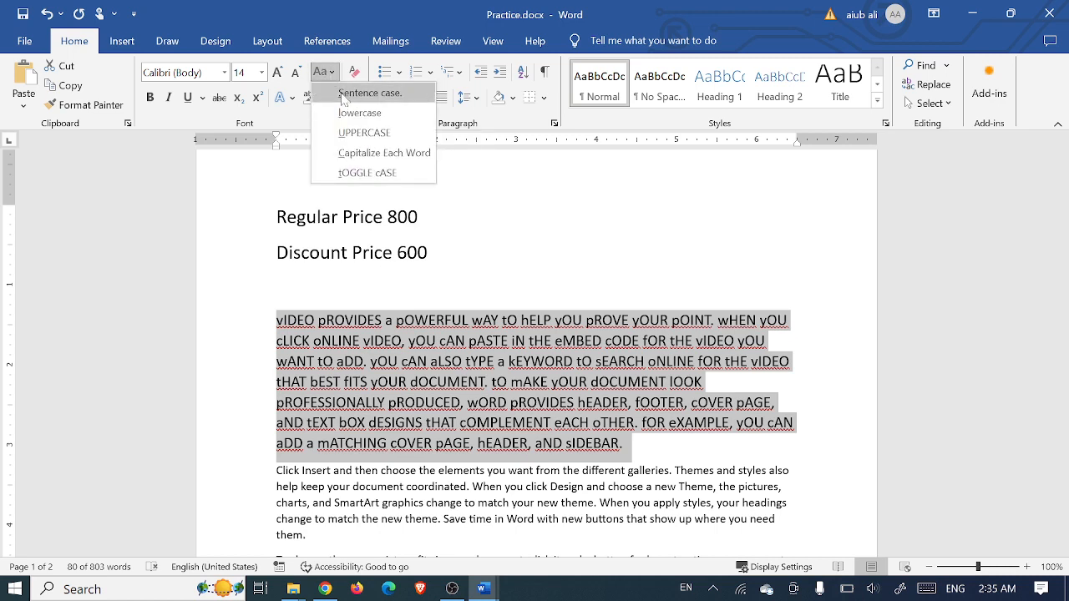
{"action": "left_click", "coordinate": [351, 93]}
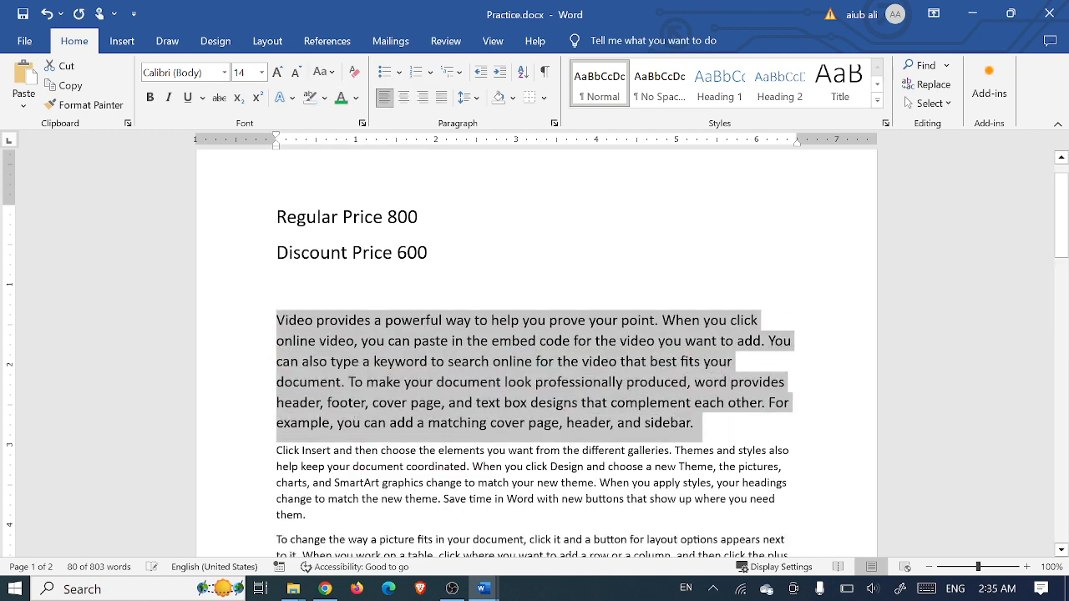
{"action": "left_click", "coordinate": [726, 438]}
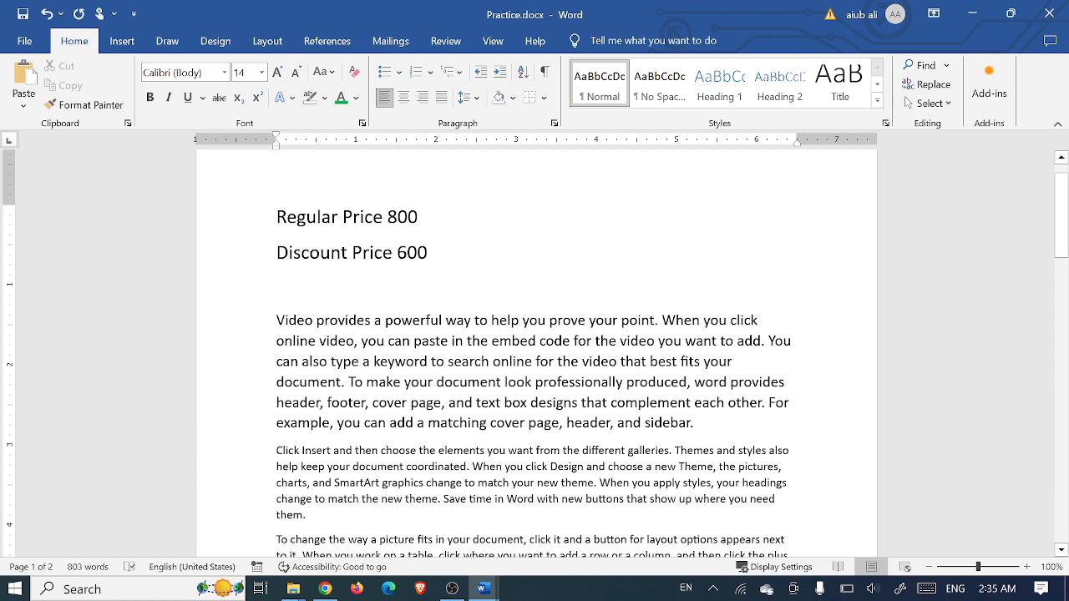
{"action": "left_click", "coordinate": [429, 253]}
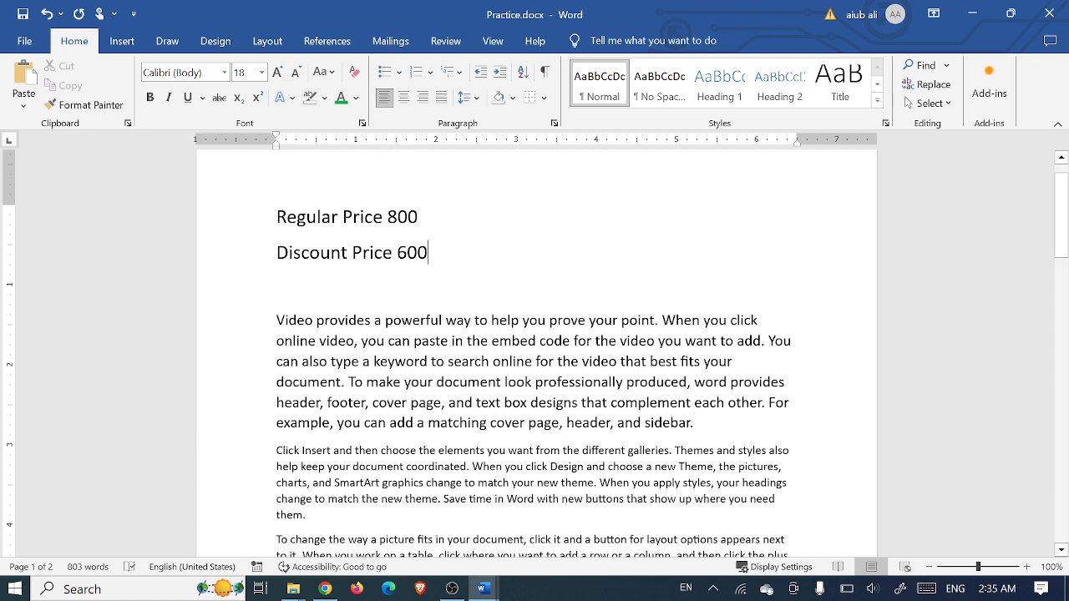